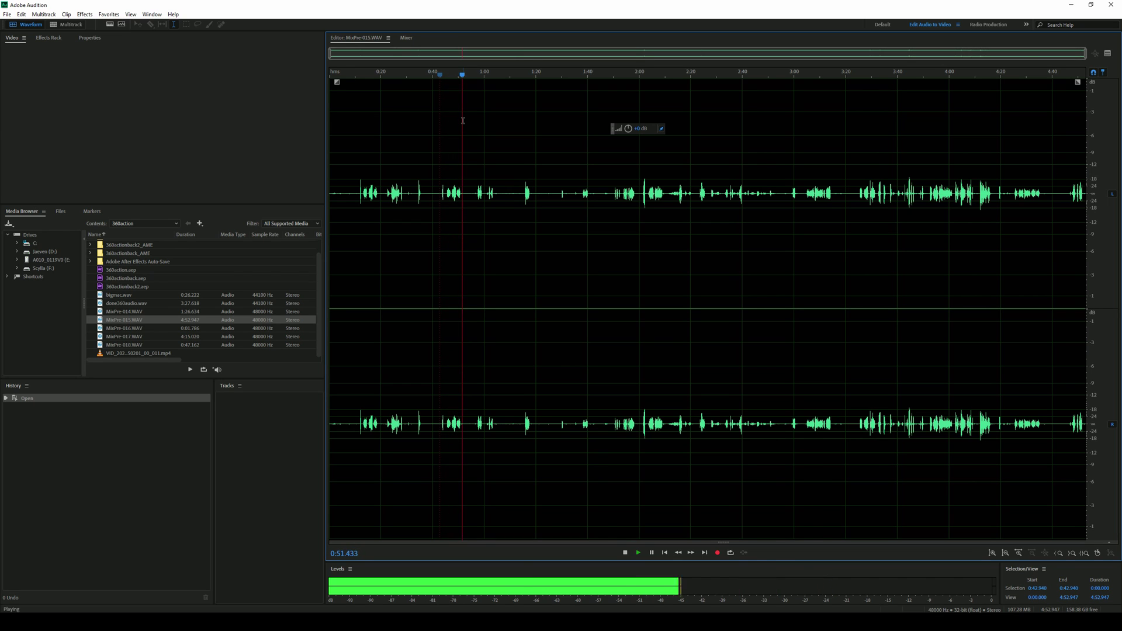
Step: Play back the speech between about 0:43 and 0:52 and highlight the quiet passage from about 0:51.2 to 0:53.2
key(space)
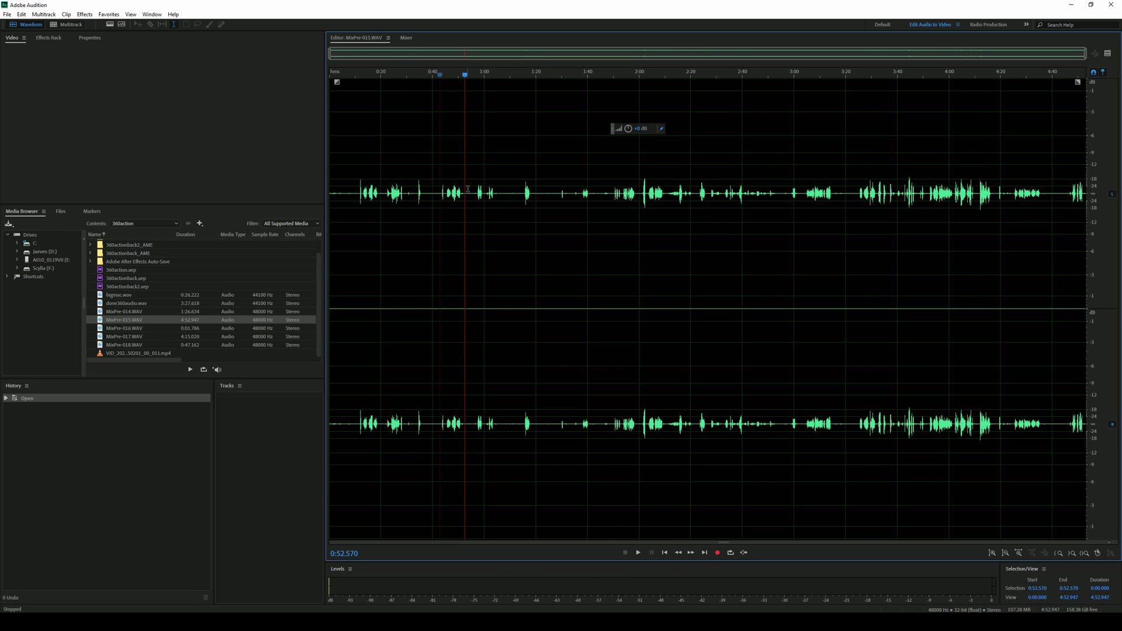
click(442, 79)
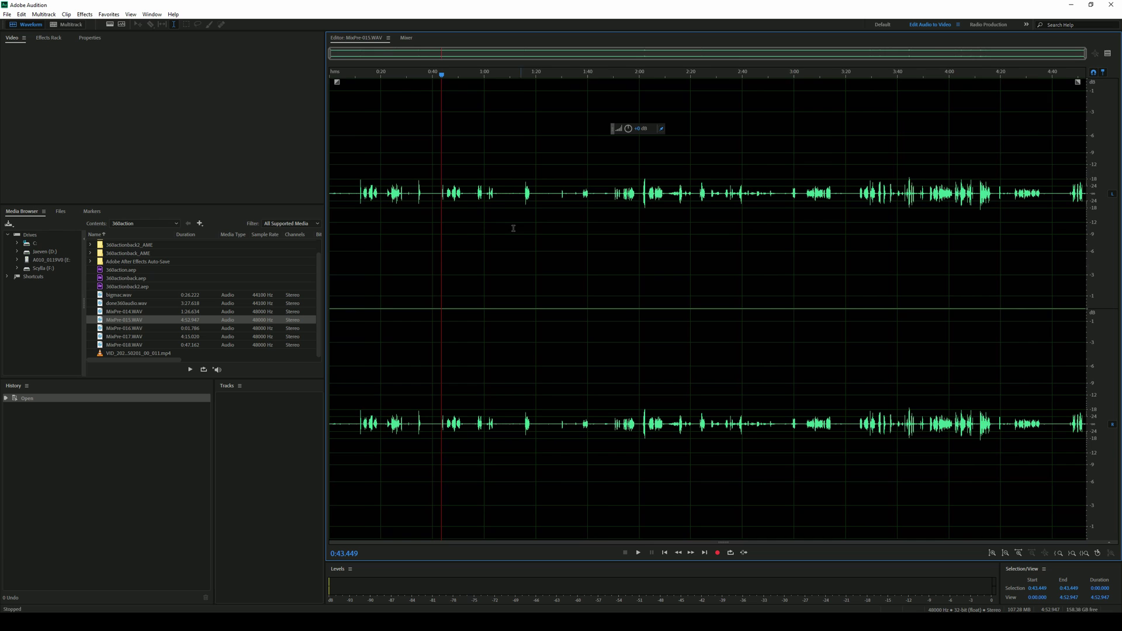
scroll(513, 229, up, 5)
scroll(458, 197, up, 3)
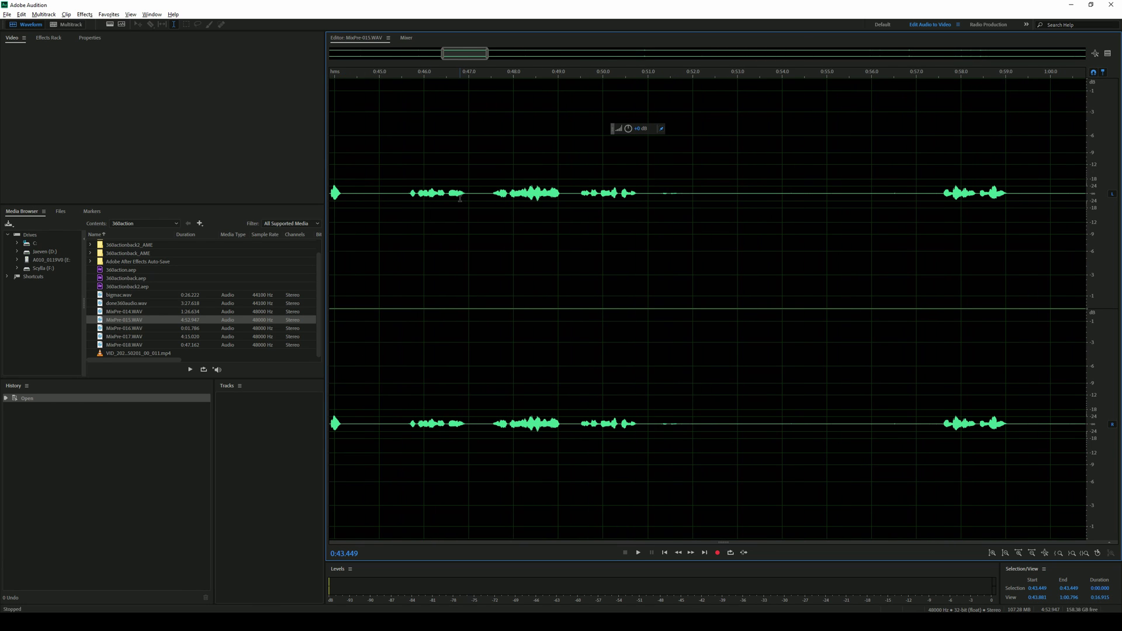
drag(469, 55, 467, 55)
click(381, 82)
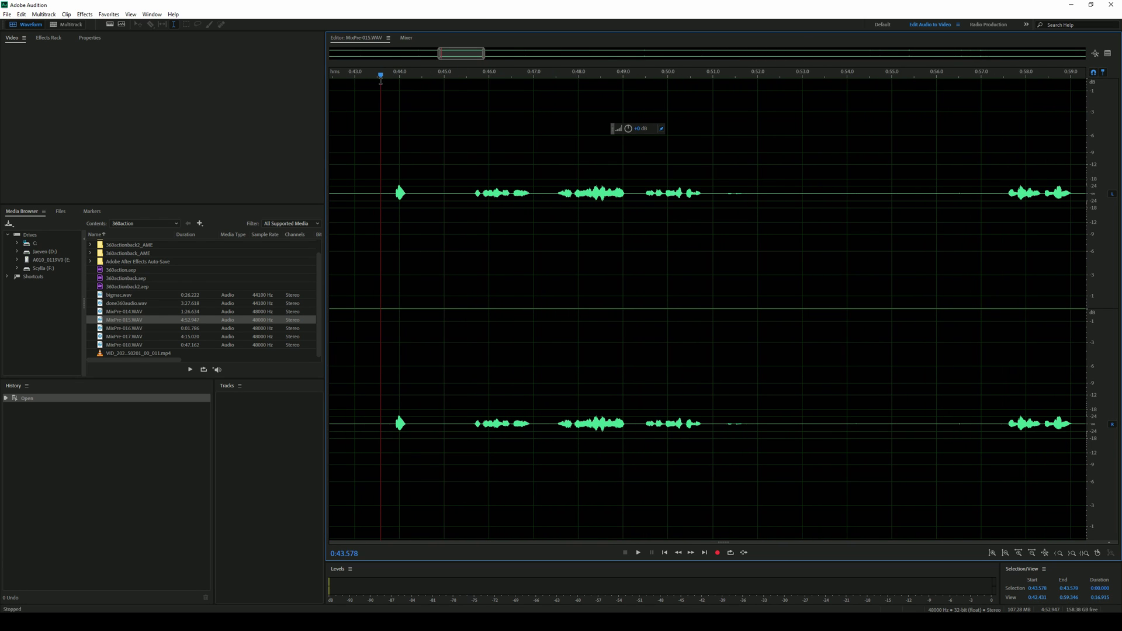
key(space)
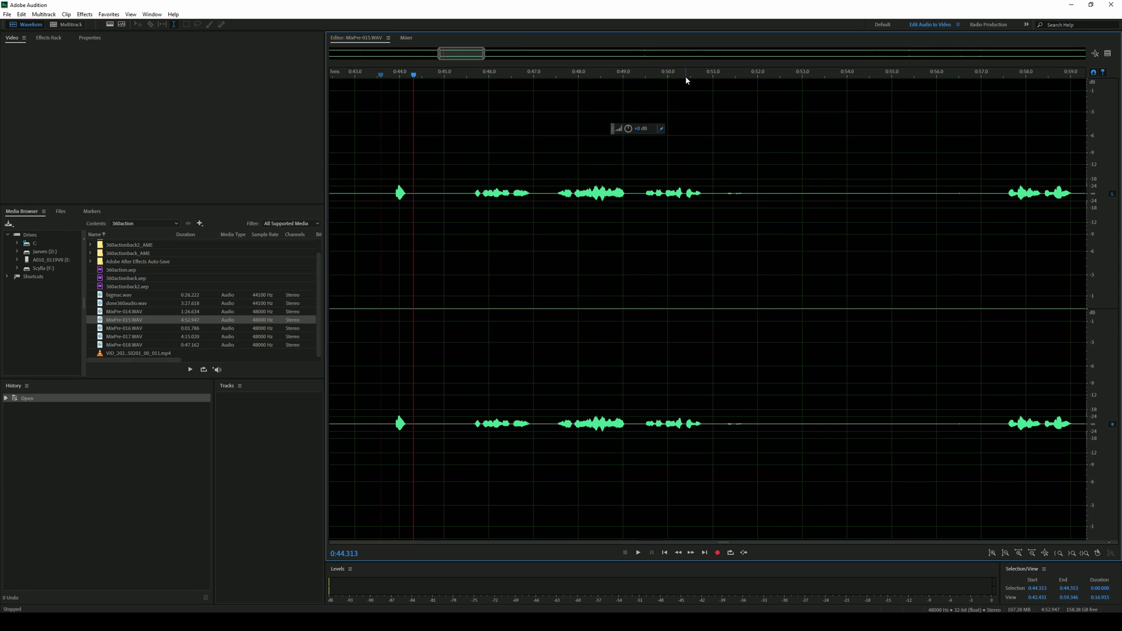
click(686, 79)
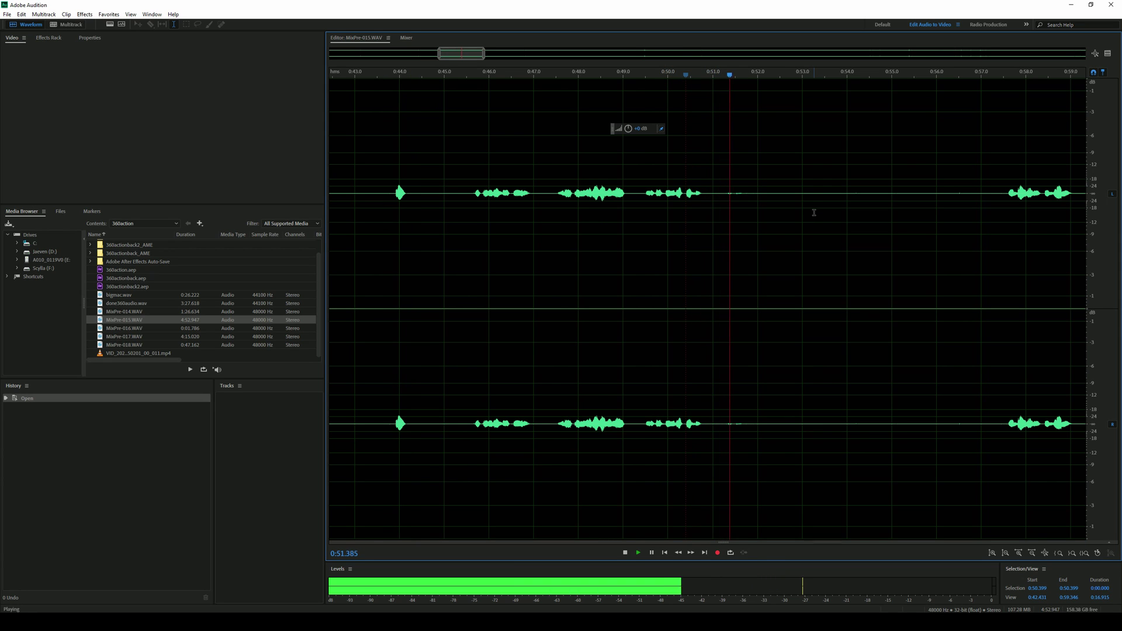
key(space)
drag(720, 200, 812, 203)
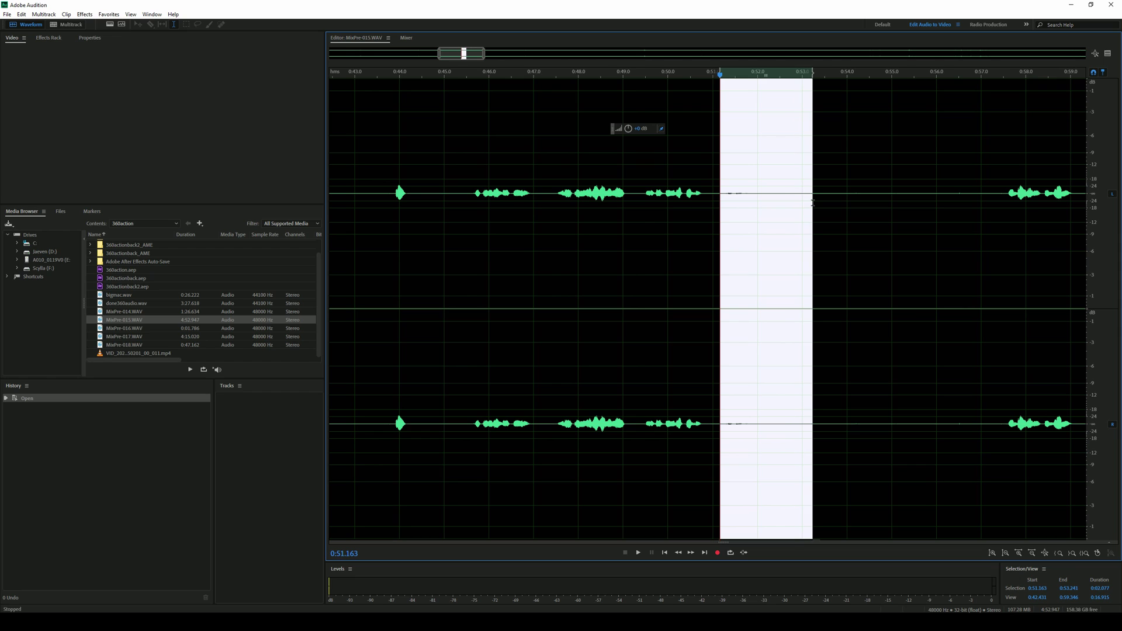
Step: Normalize the louder speech from about 0:43.7 to 0:50.8 to 100%, with all channels normalized equally
click(387, 198)
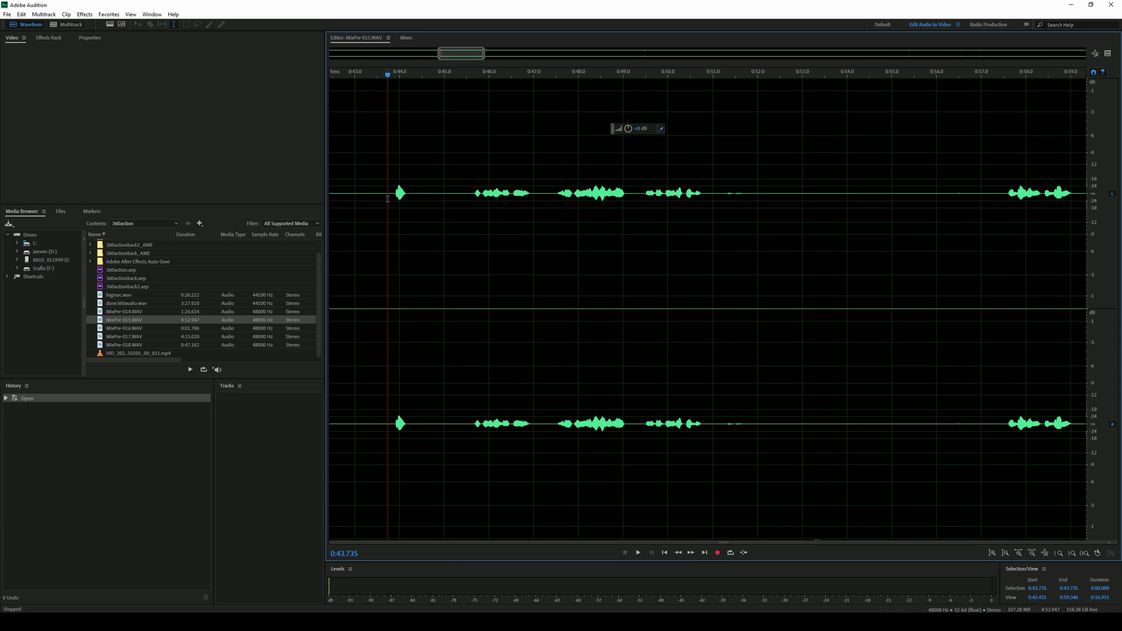
click(395, 157)
click(384, 75)
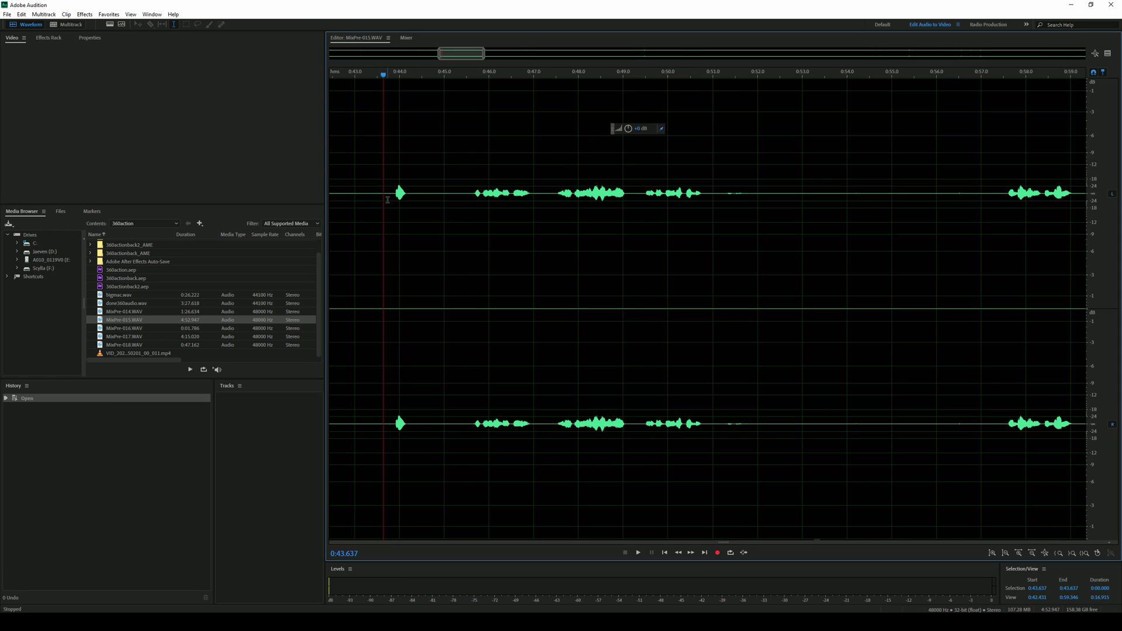
drag(387, 200, 705, 204)
right_click(624, 226)
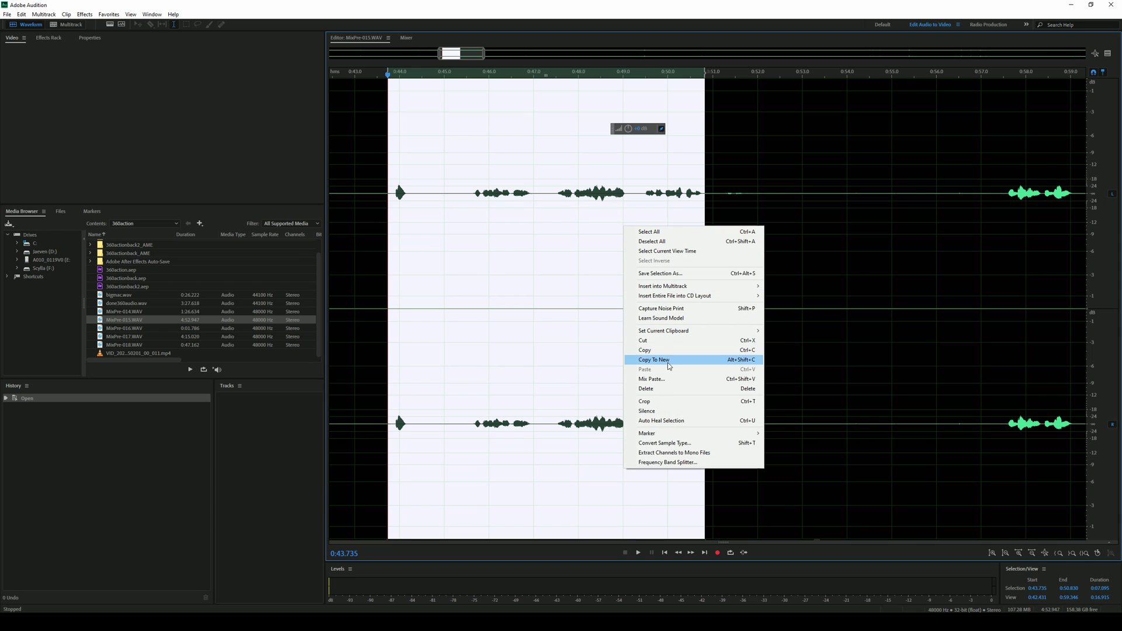
click(86, 15)
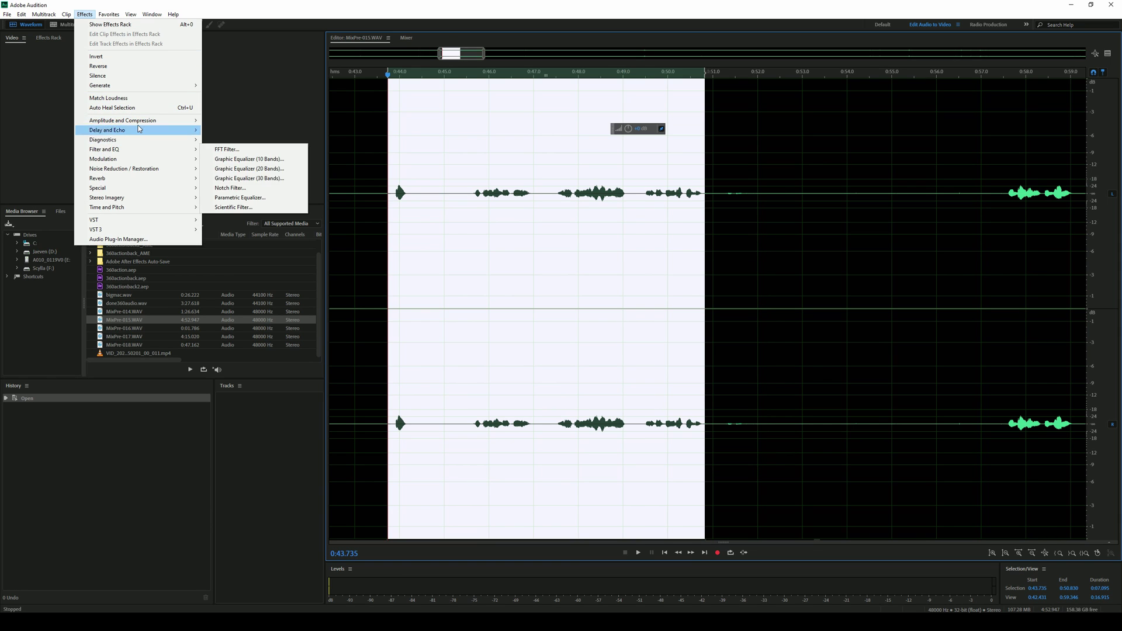
mouse_move(140, 121)
click(253, 209)
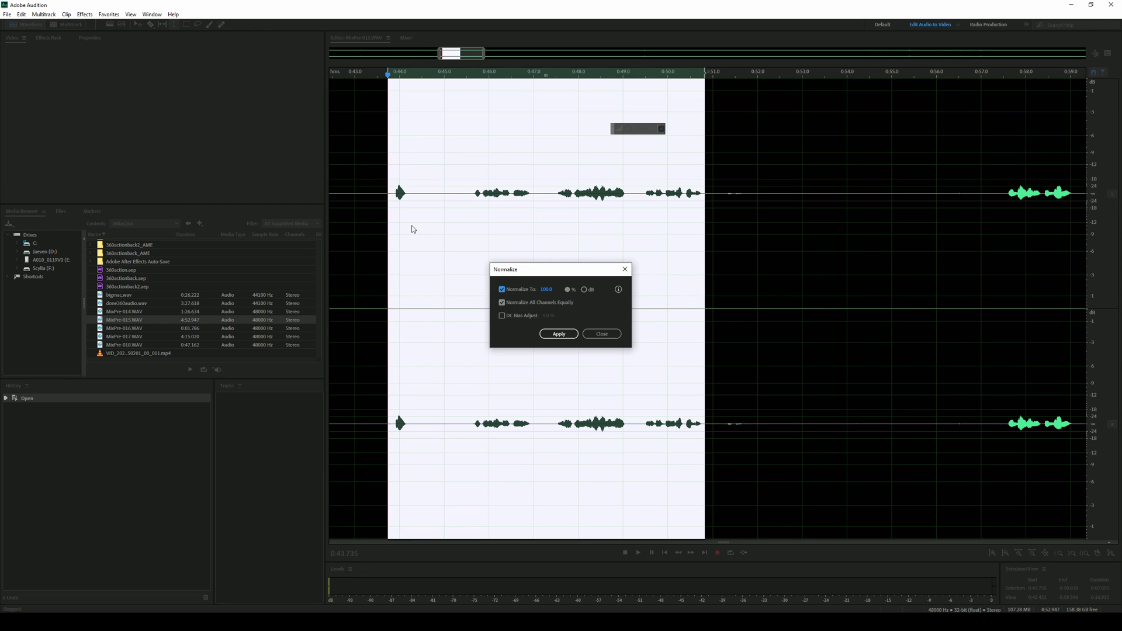
click(555, 337)
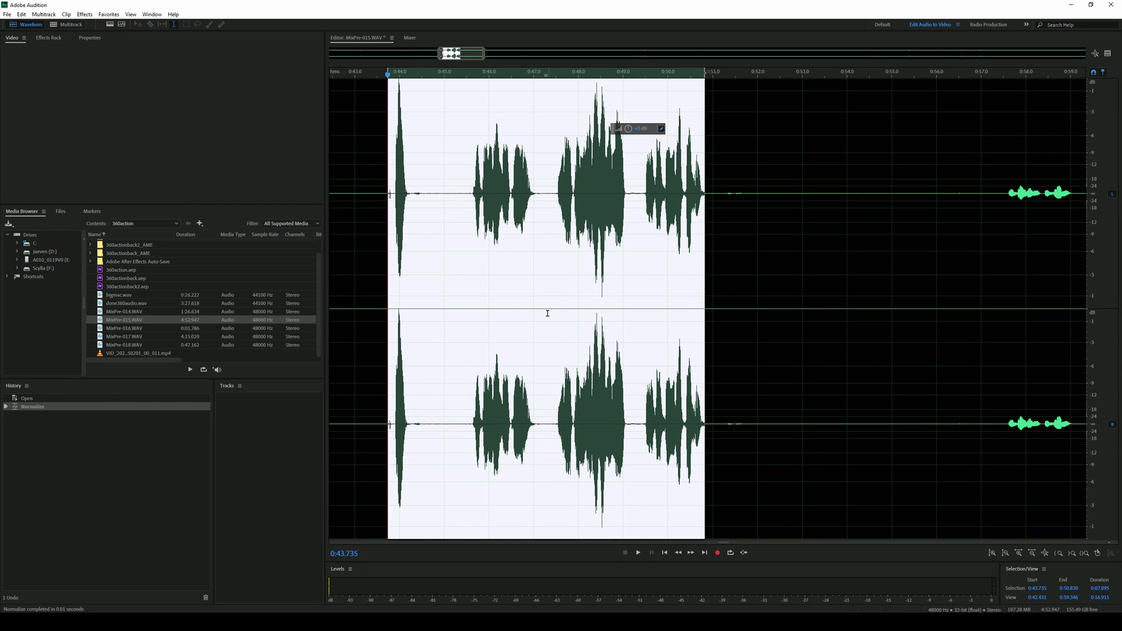
Step: Play back the normalized speech from about 0:43.4 to check its level
click(378, 226)
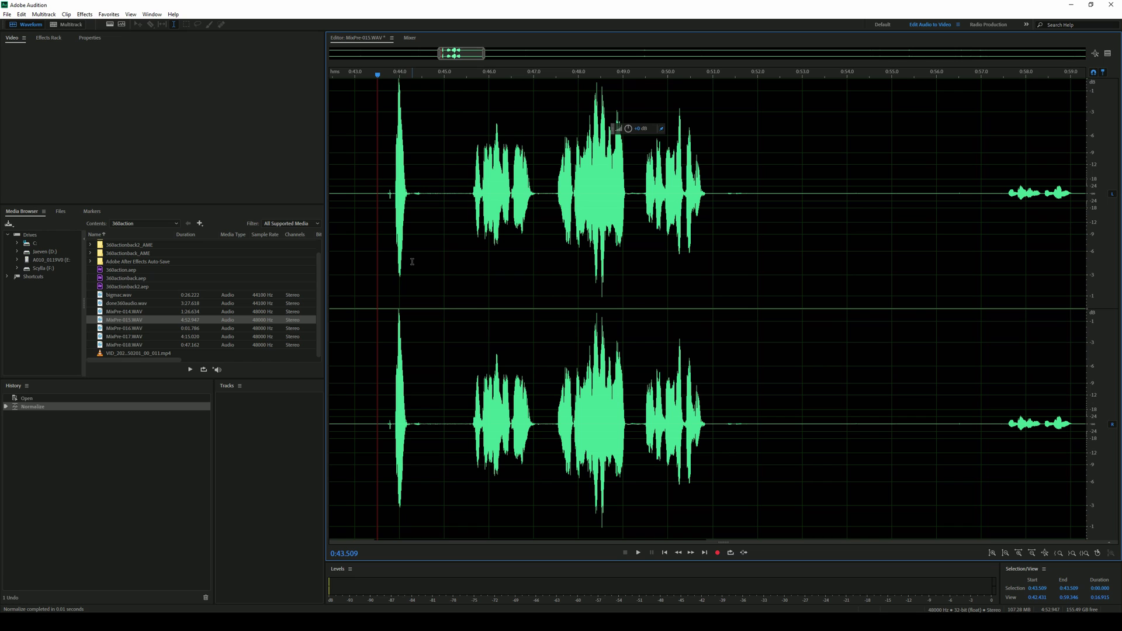
click(374, 227)
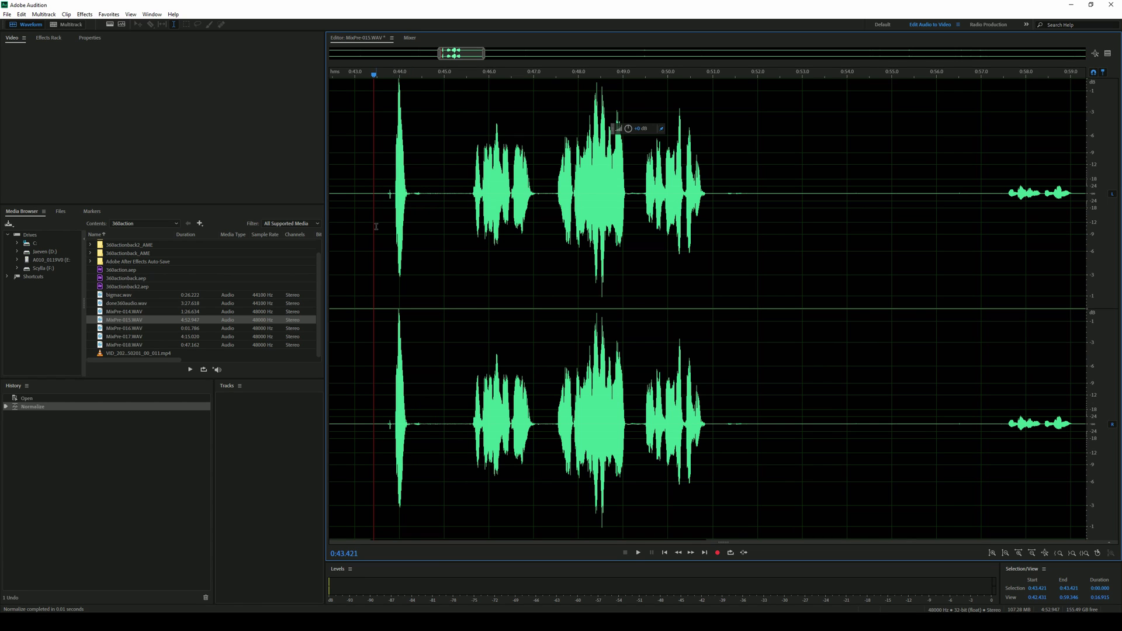
key(space)
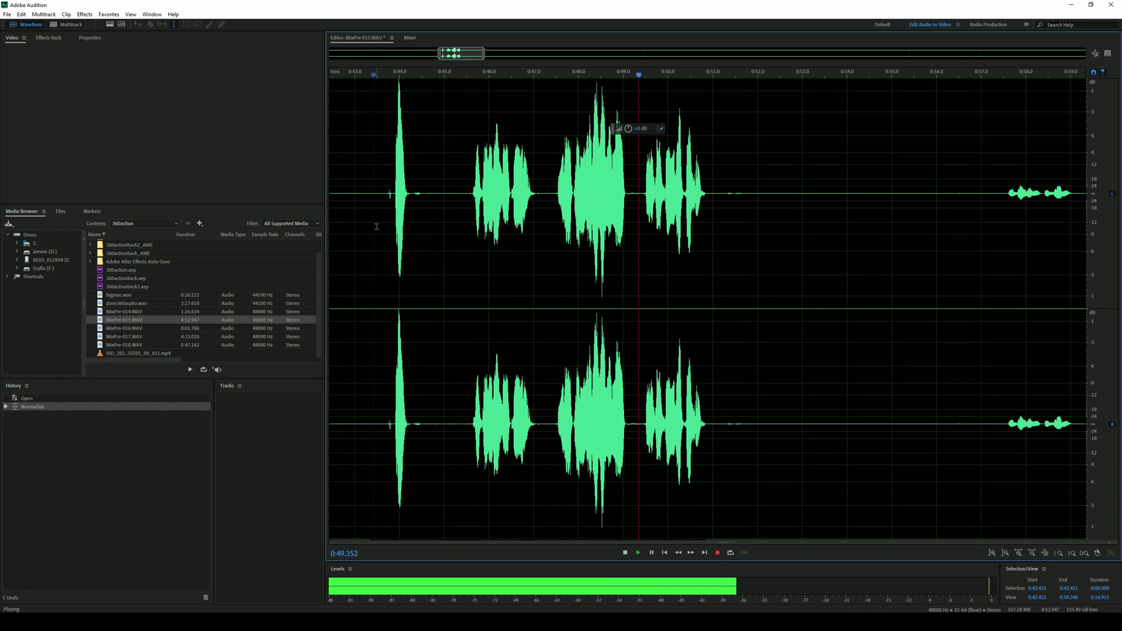
key(space)
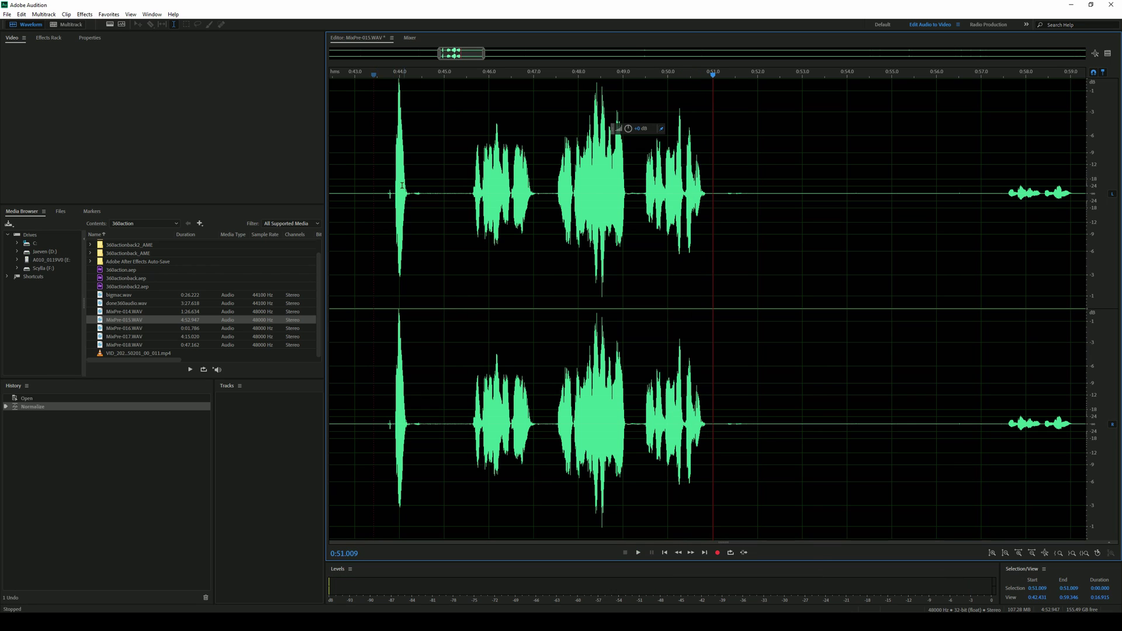
Step: Lower the volume of the normalized speech from about 0:43.5 to 0:50.9 with the on-waveform gain control
drag(380, 193, 708, 309)
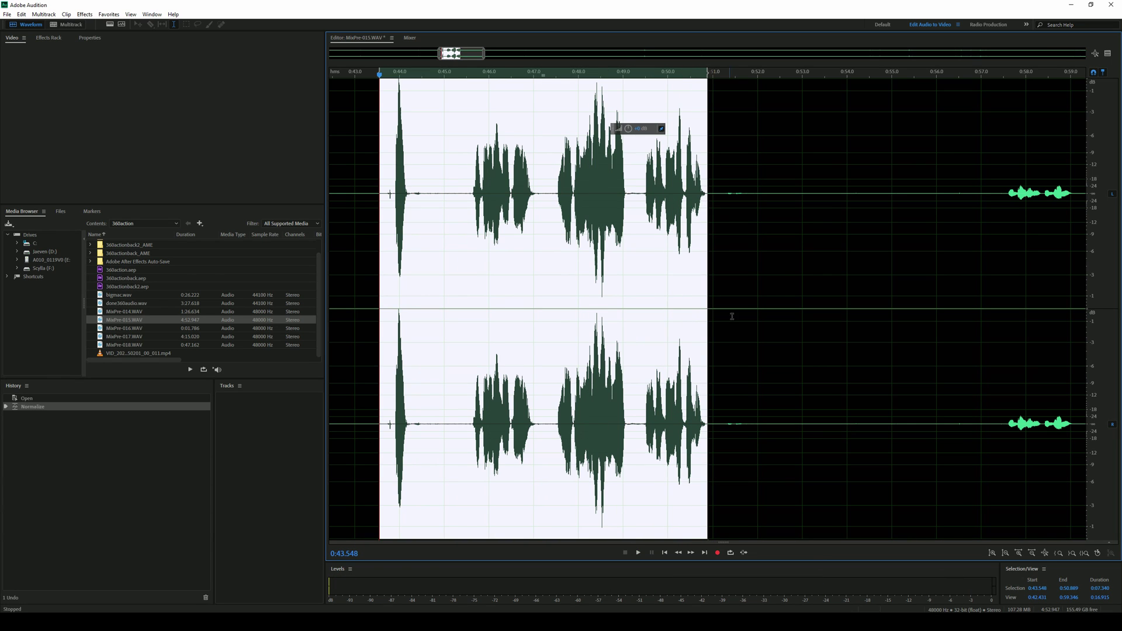
mouse_move(628, 129)
mouse_down()
mouse_move(585, 133)
mouse_move(643, 132)
mouse_move(618, 134)
mouse_up()
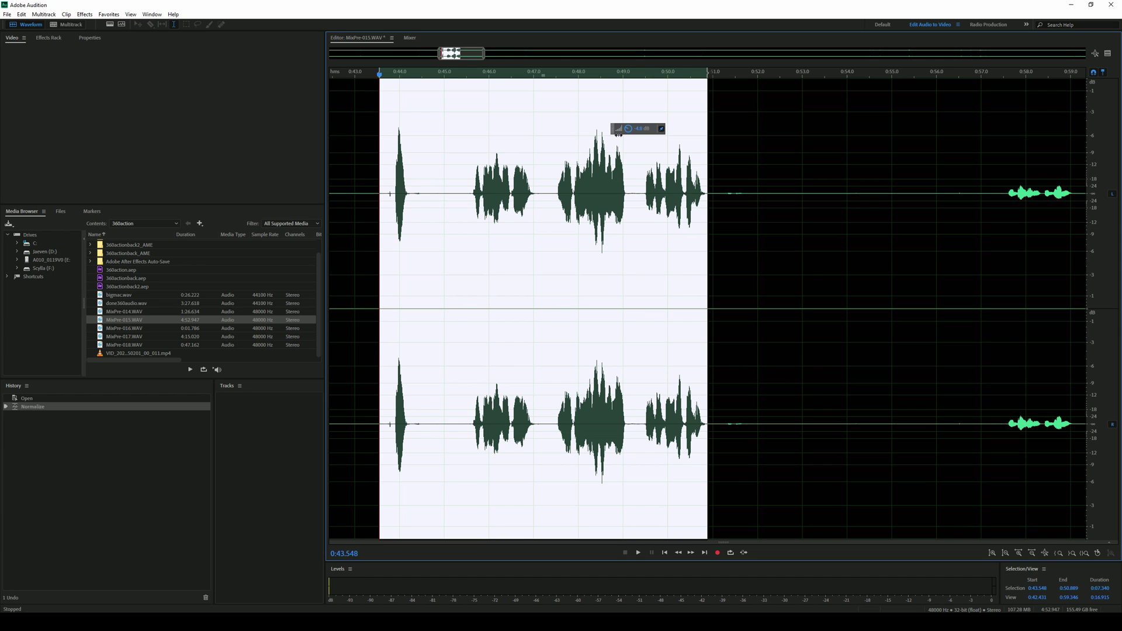
drag(618, 133, 618, 133)
drag(618, 133, 617, 134)
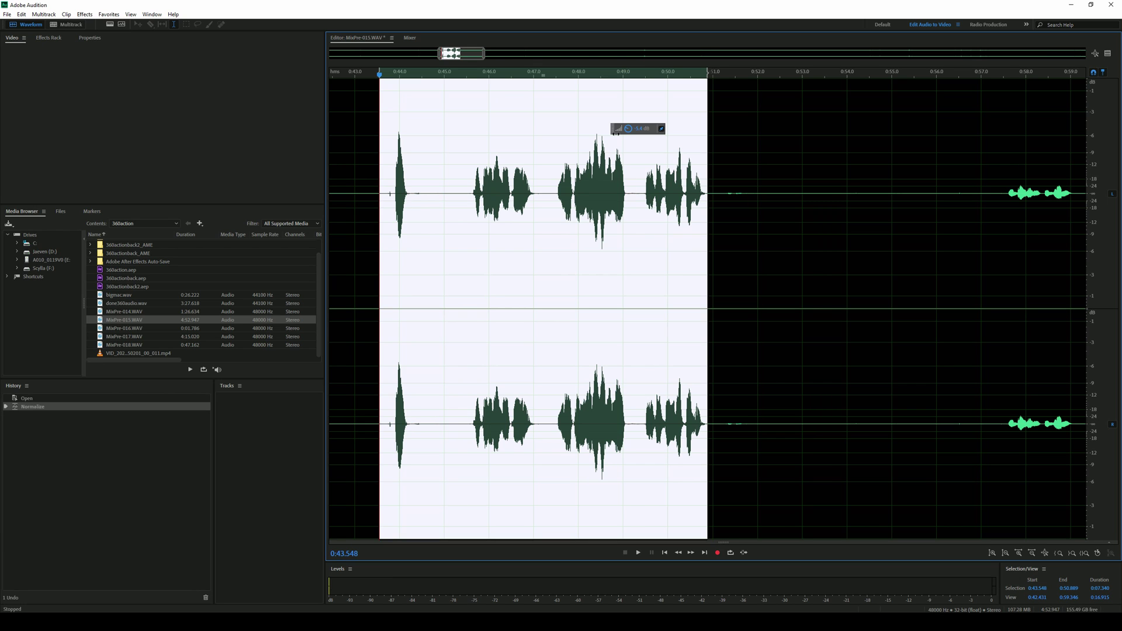
drag(616, 133, 646, 142)
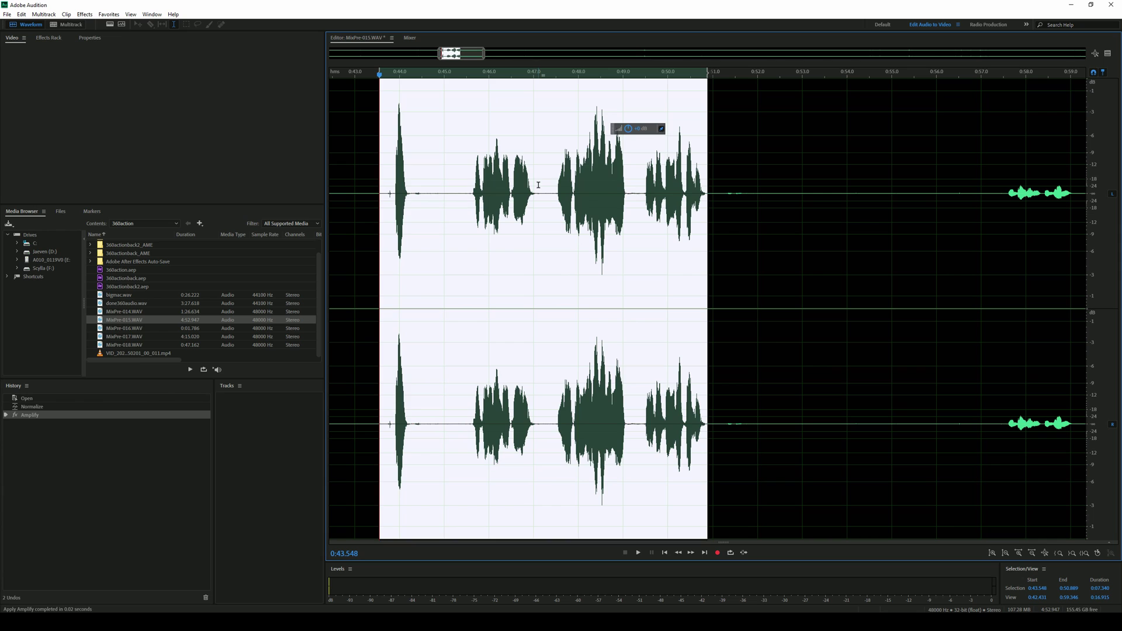
Step: Play the audio from about 0:50.9 to find where the quiet passage begins
click(550, 185)
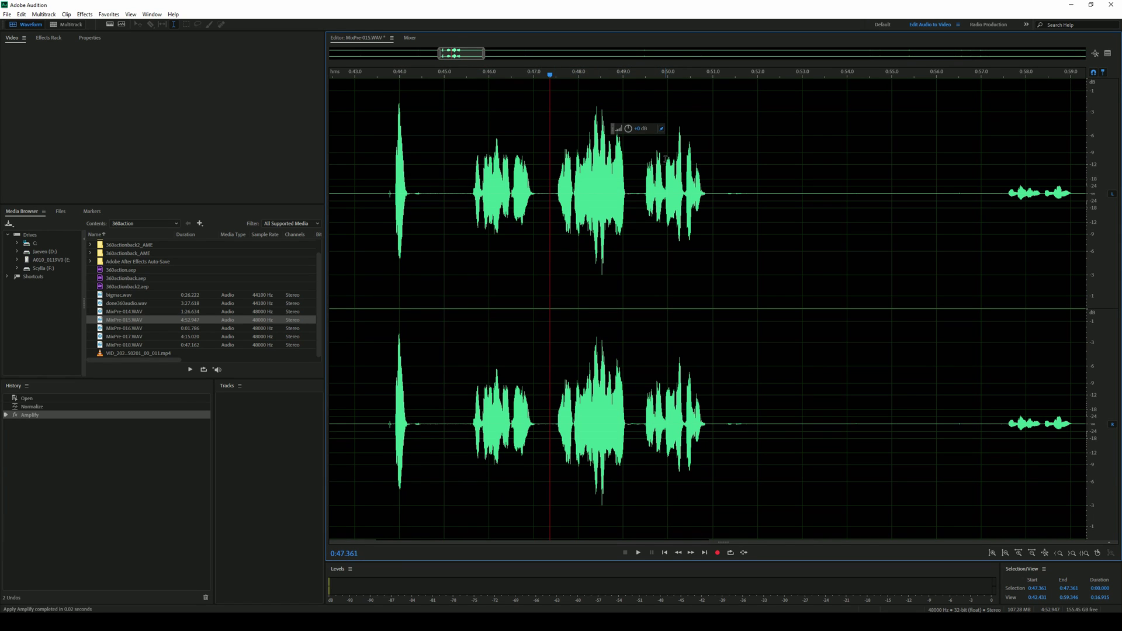
click(703, 75)
click(707, 74)
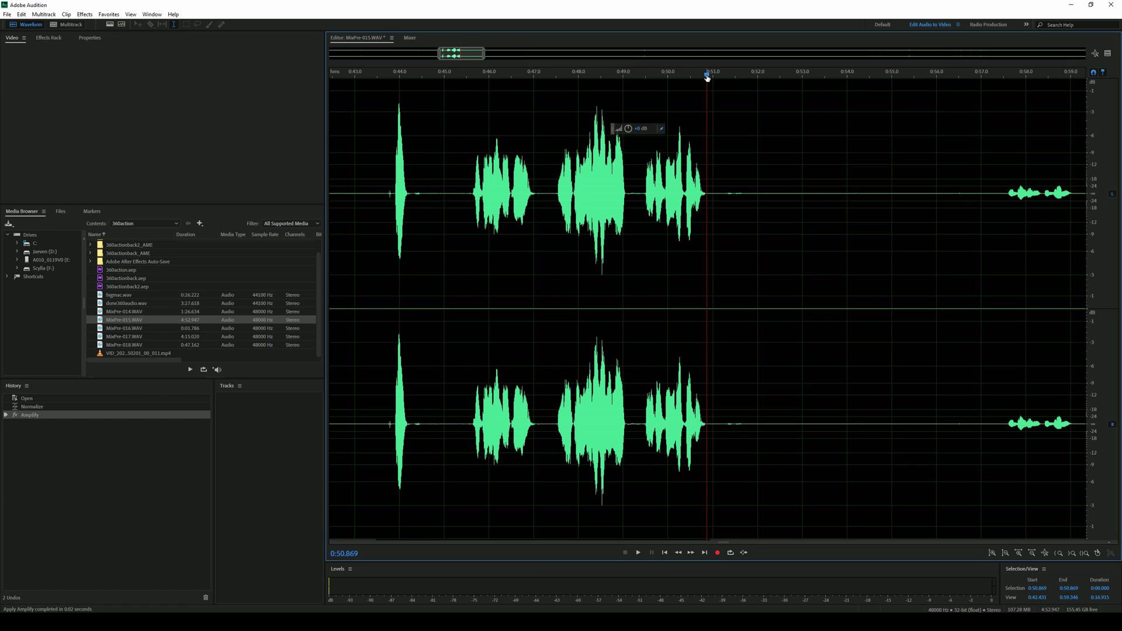
key(space)
key(space)
click(709, 75)
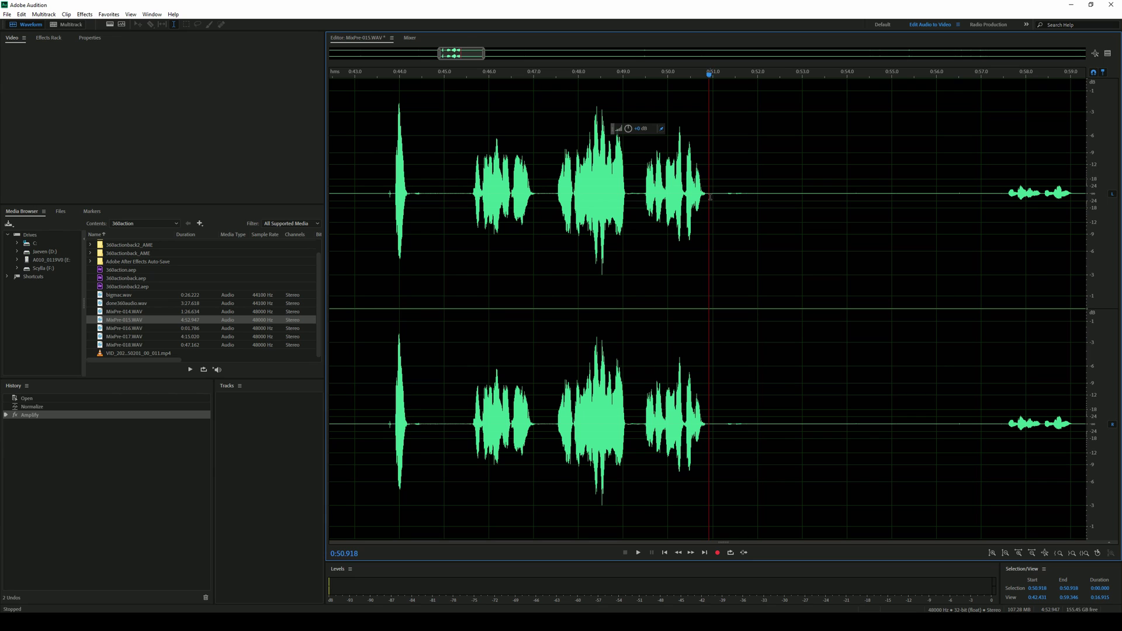
Step: Normalize the quiet passage from about 0:50.9 to 0:53.6 separately
drag(711, 197, 826, 204)
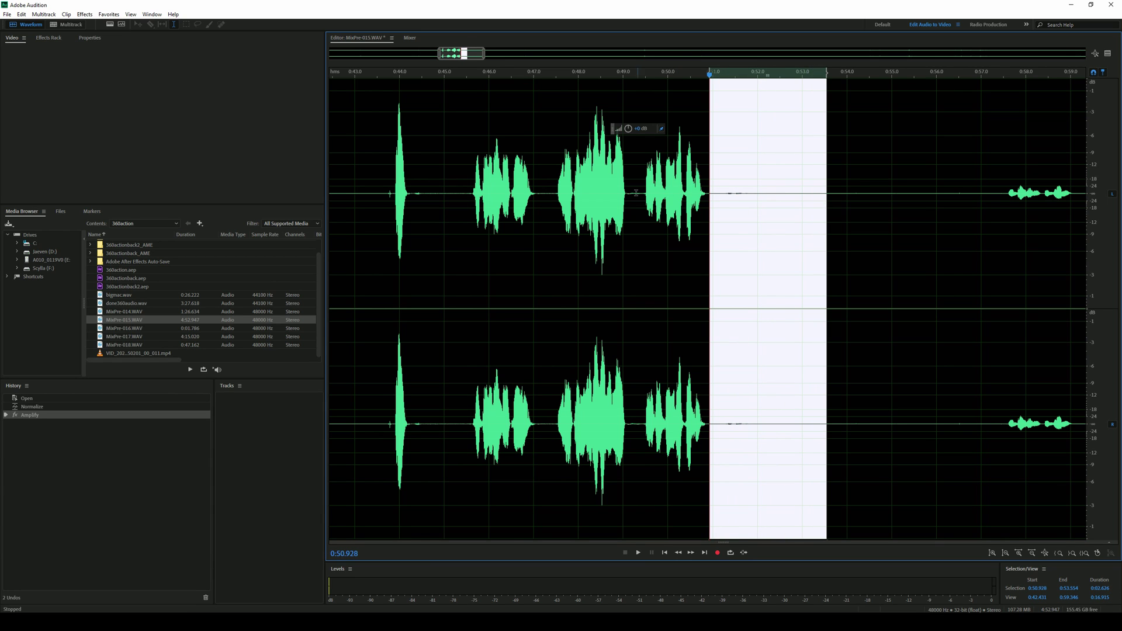
click(84, 14)
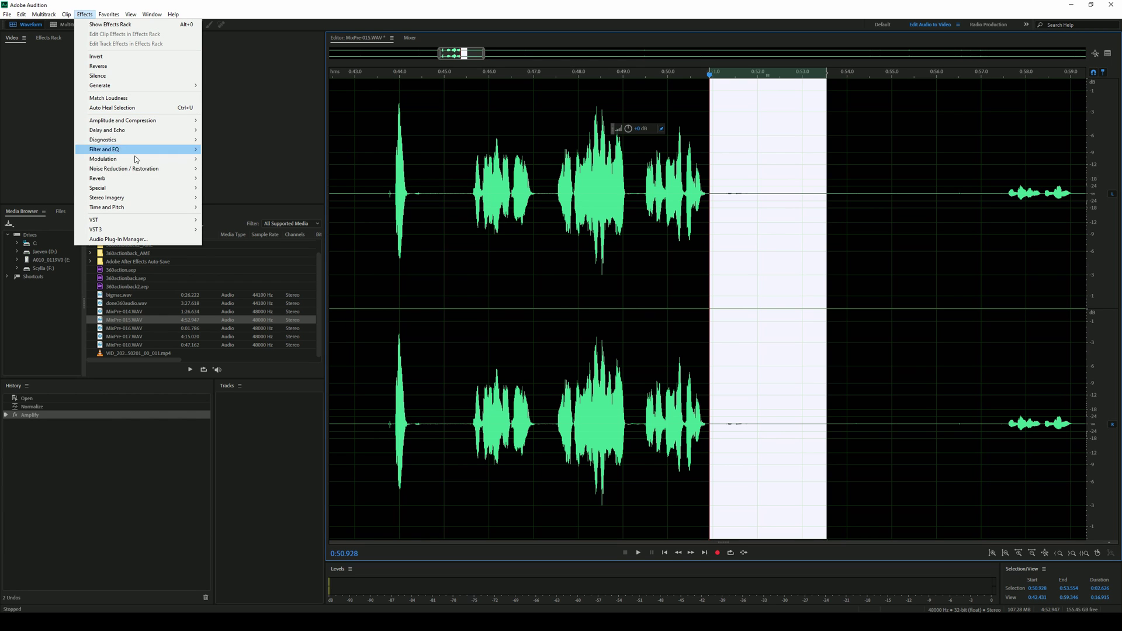
mouse_move(141, 122)
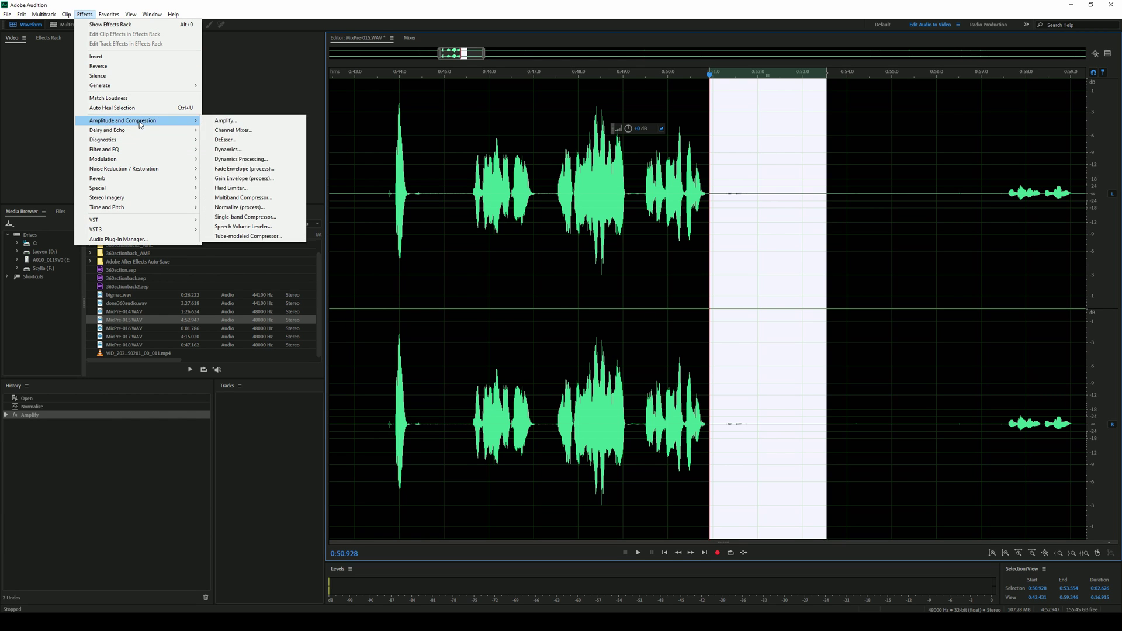
click(266, 208)
click(559, 333)
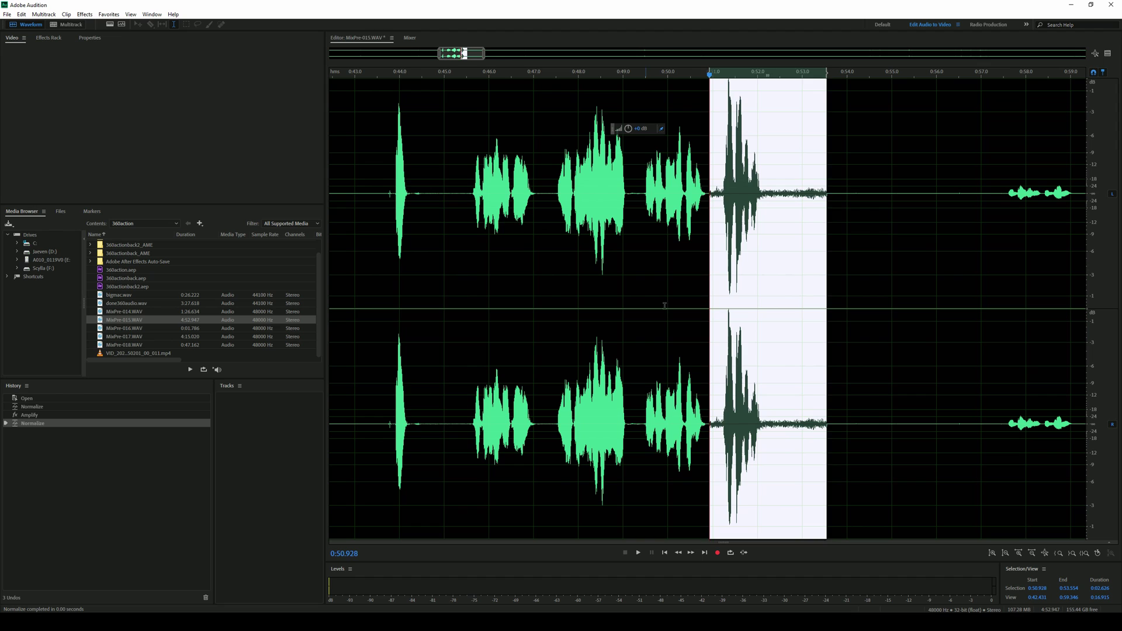
Step: Lower the volume of the normalized quiet passage from about 0:50.9 to 0:53.7 to match the preceding speech
click(674, 274)
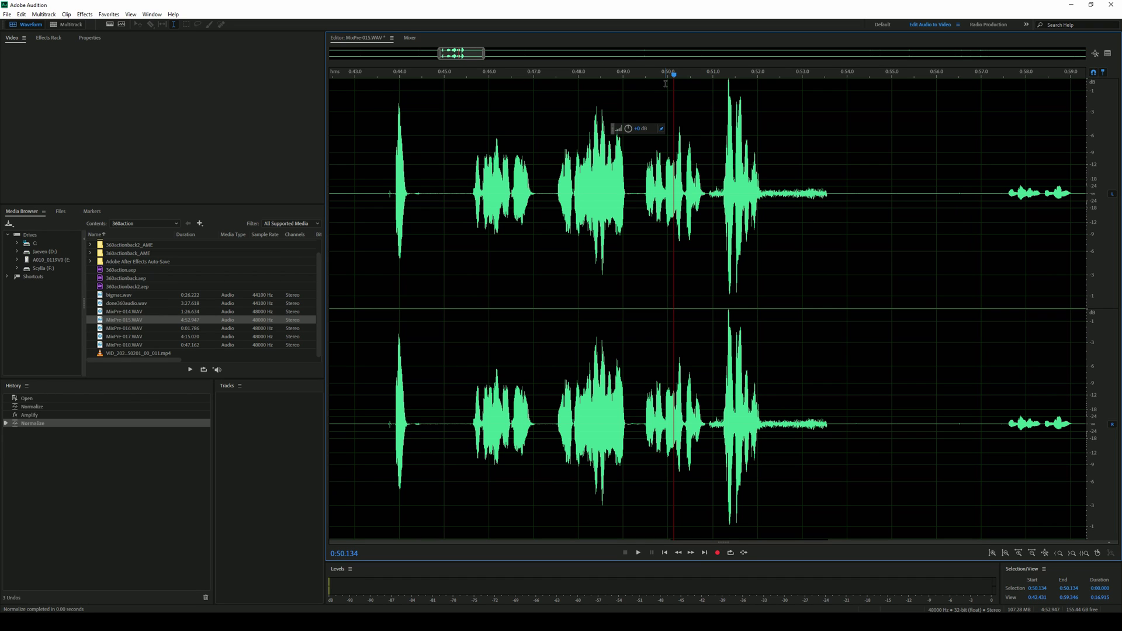
click(657, 76)
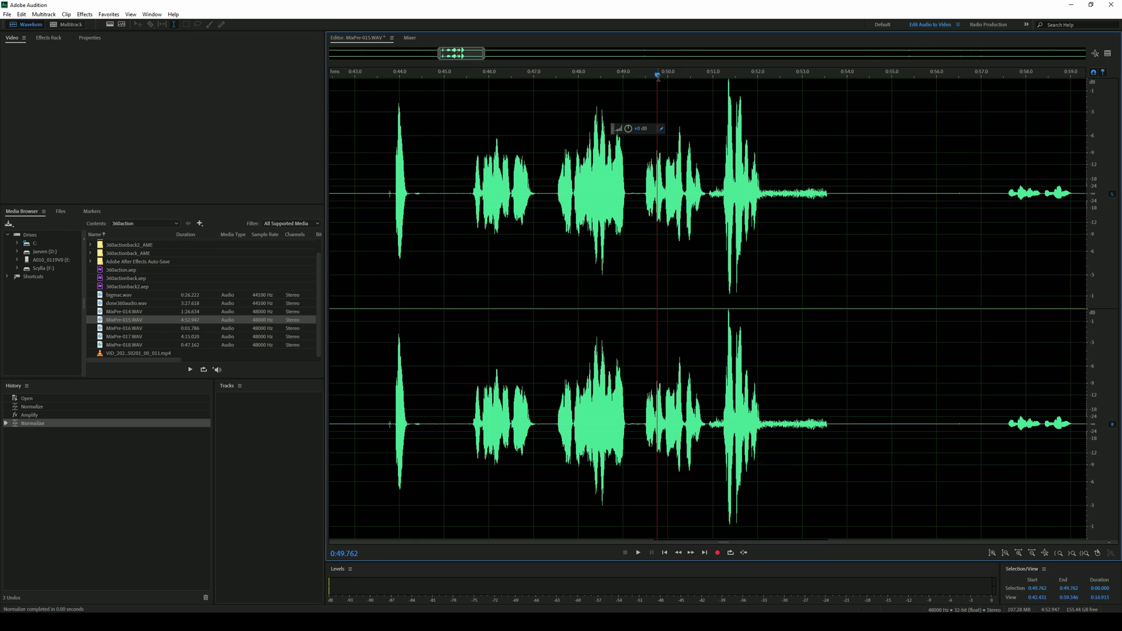
drag(709, 185, 834, 186)
drag(638, 129, 631, 131)
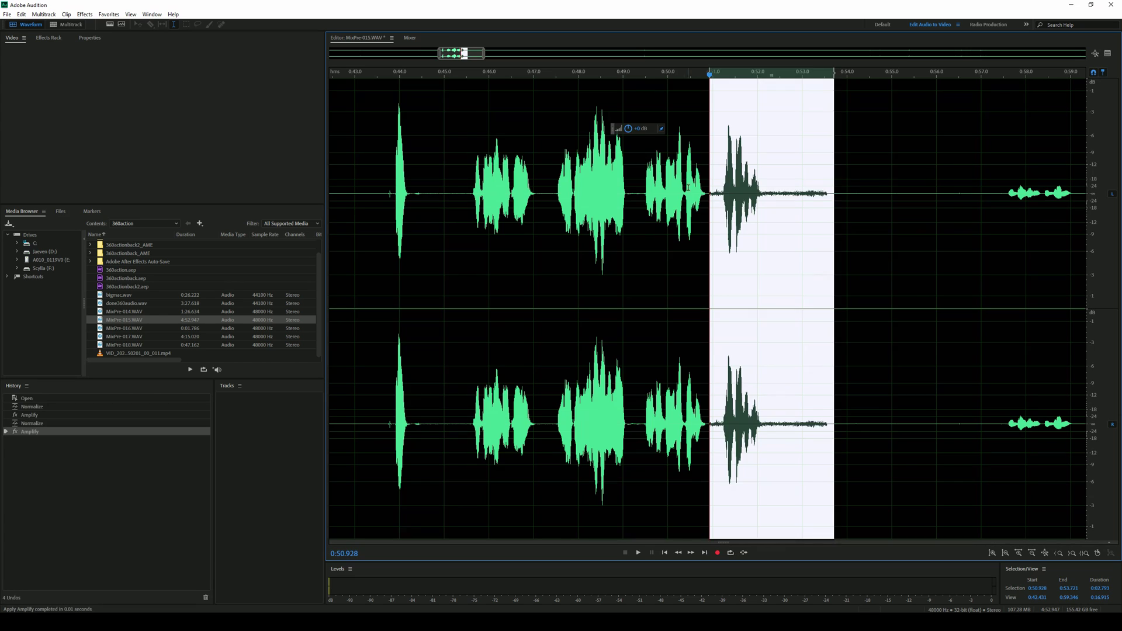
Step: Play back the transition from about 0:49.4 into the leveled passage, and replay that passage from about 0:51.1
click(651, 199)
click(639, 198)
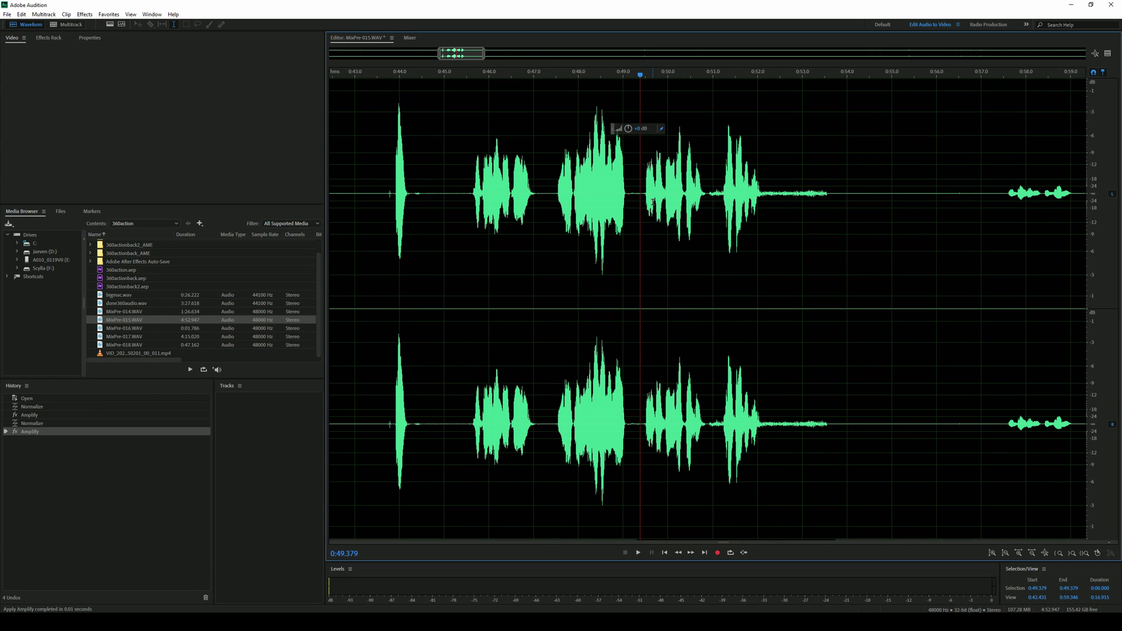
key(space)
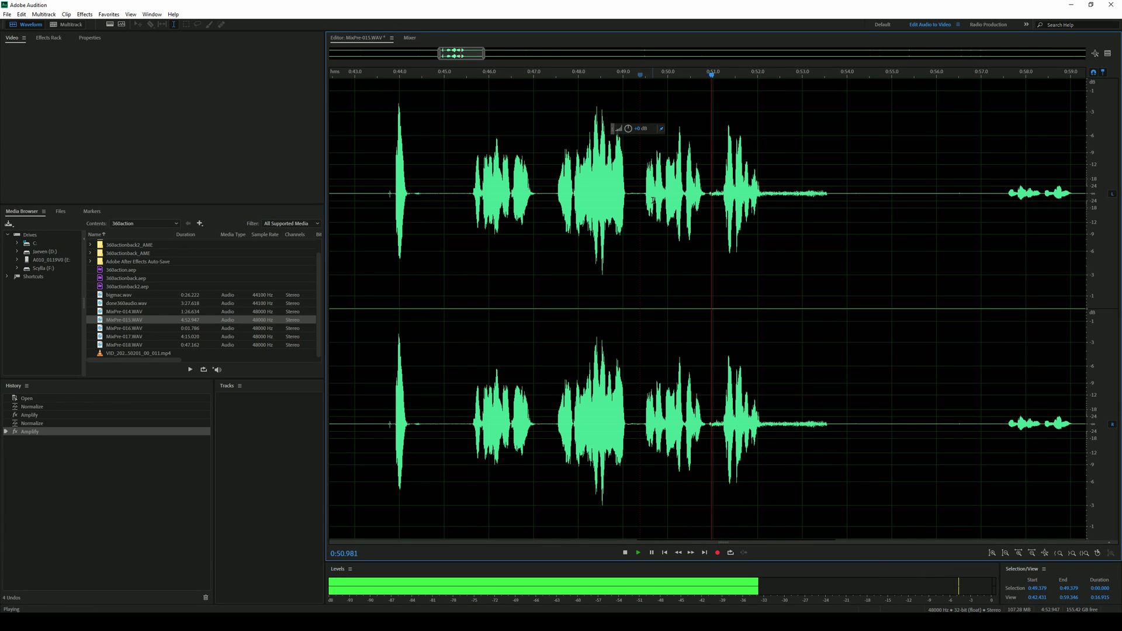
click(719, 183)
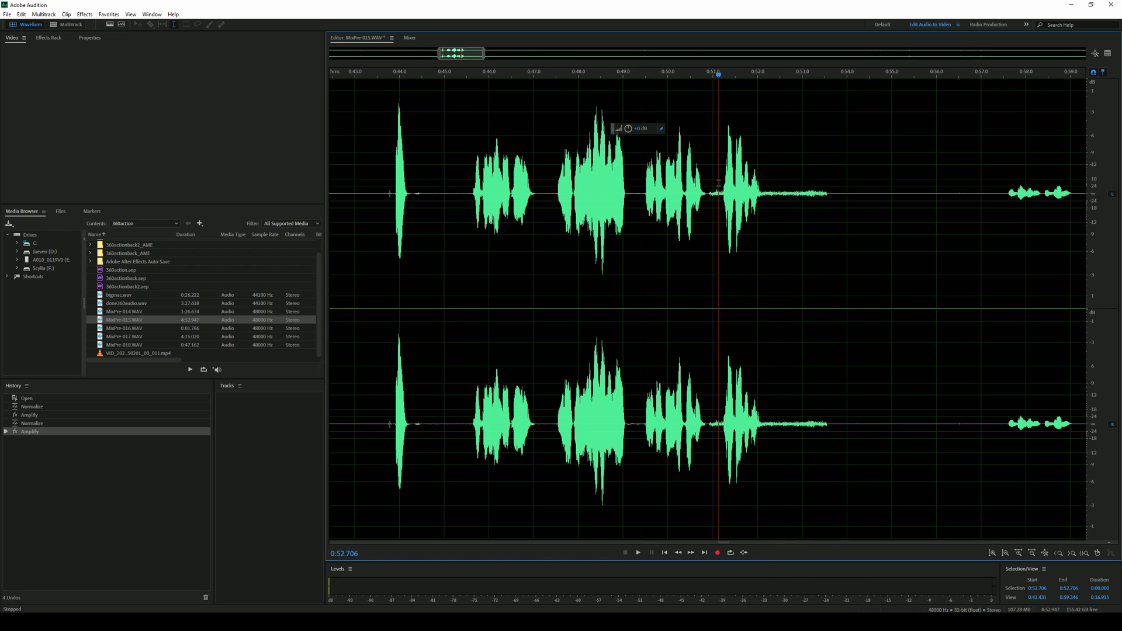
key(space)
key(space)
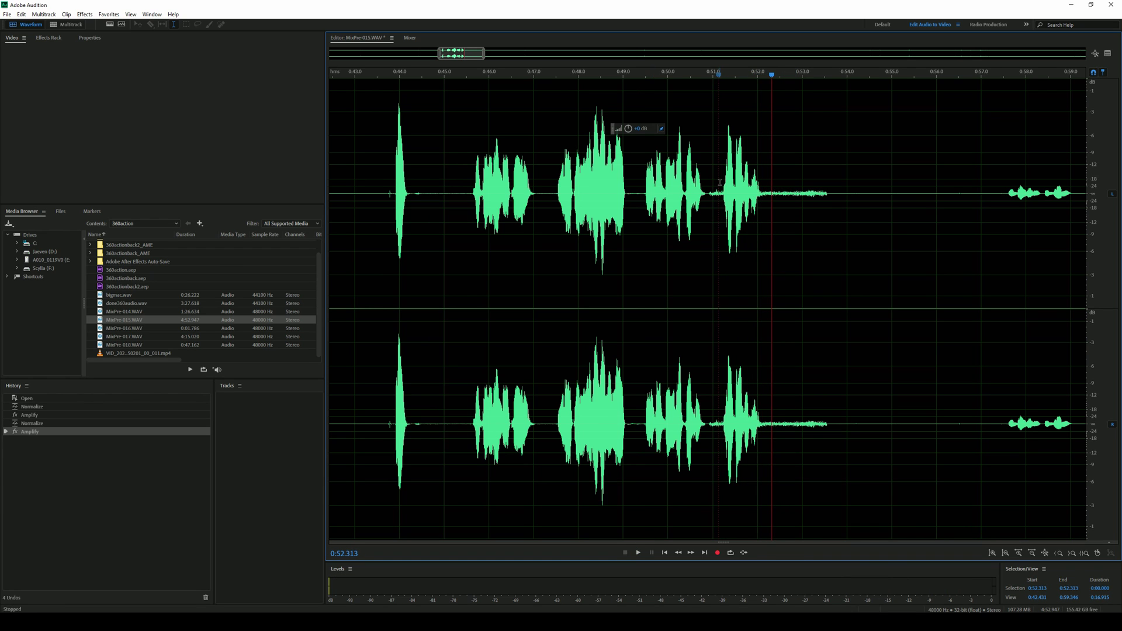
Step: Undo the last volume change and normalization of the quiet passage, and replay from about 0:50.7 to locate where that passage begins
key(ctrl+z)
key(ctrl+z)
click(699, 175)
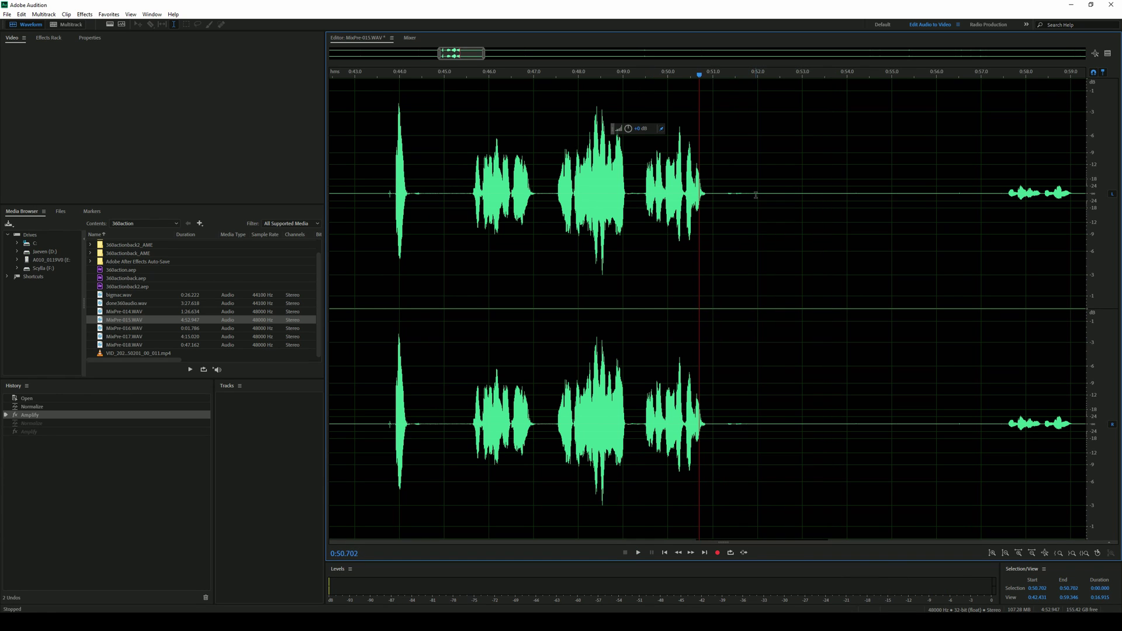
key(space)
key(space)
click(727, 188)
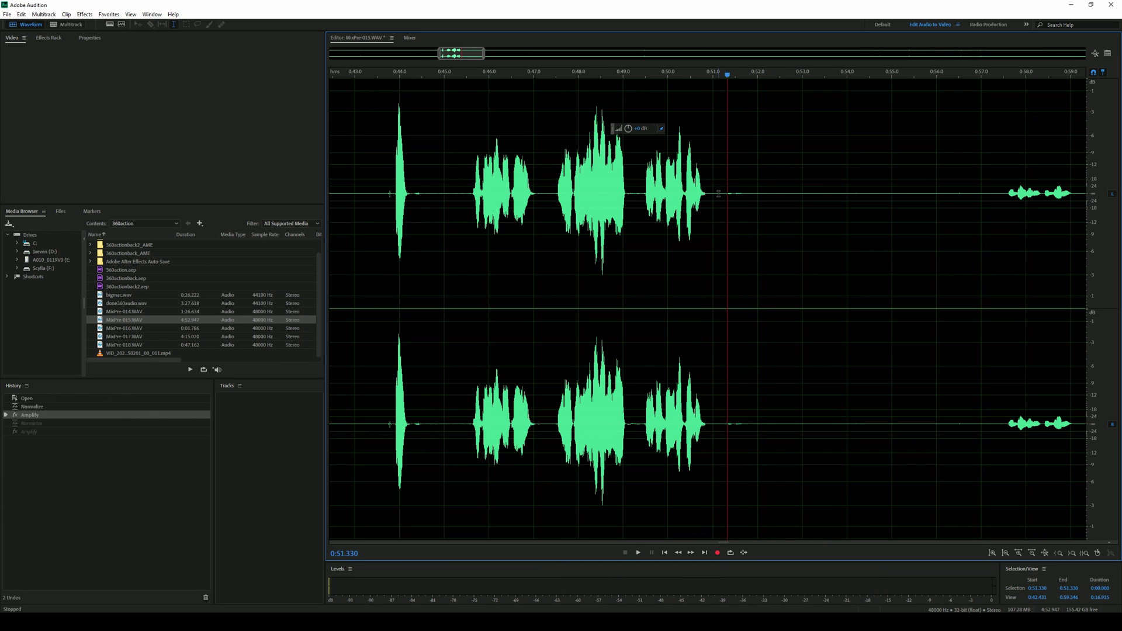
click(707, 195)
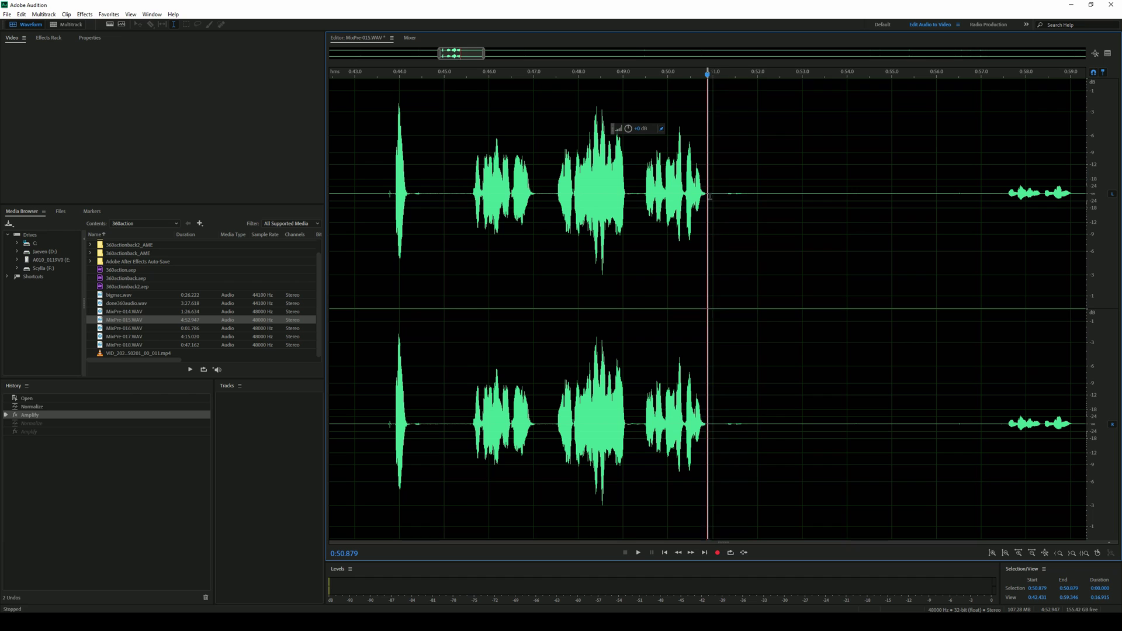
Step: Normalize the quiet passage from about 0:50.9 to 0:54.0 to 100%
drag(710, 196, 849, 199)
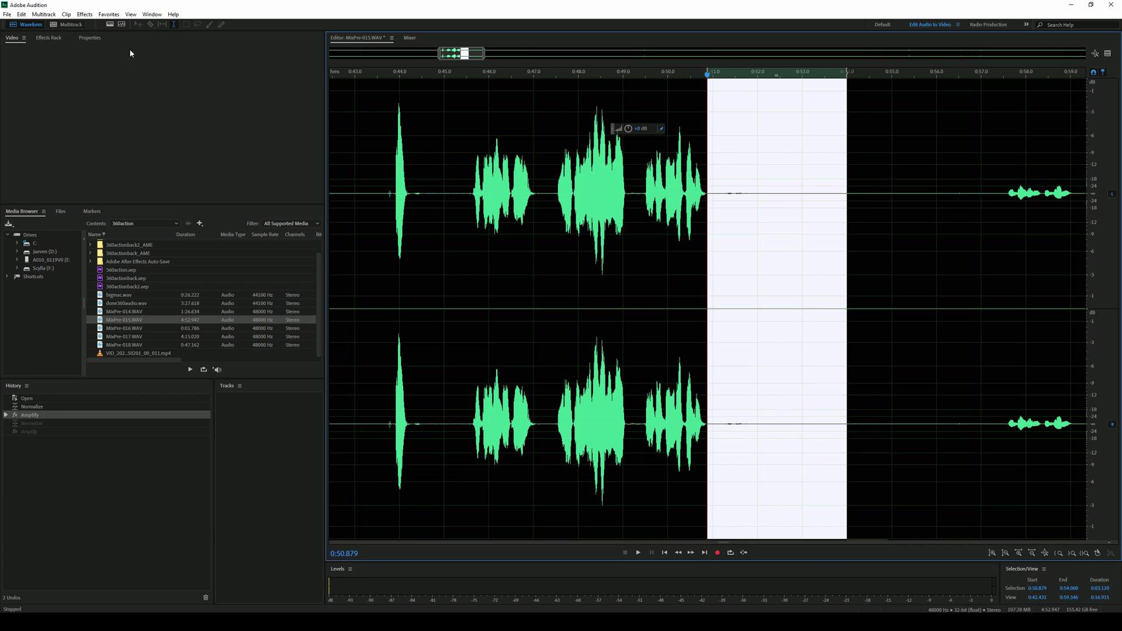
click(85, 14)
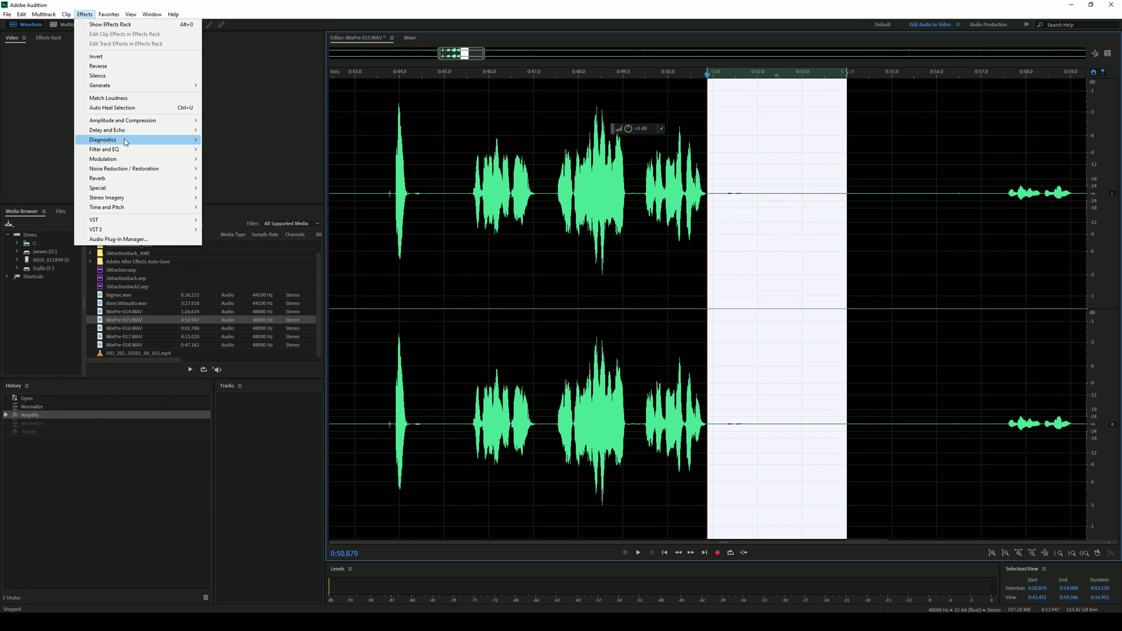
mouse_move(133, 123)
click(262, 205)
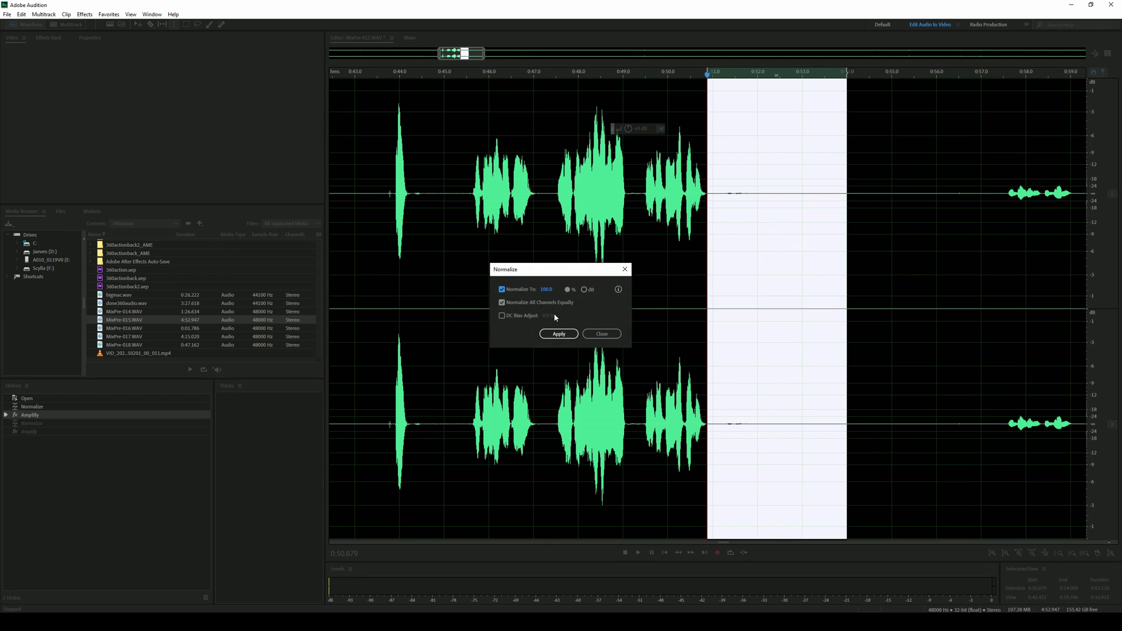
click(559, 334)
Step: Play back the transition from about 0:50.5 into the normalized passage, and replay that passage from about 0:51.2
click(690, 257)
key(space)
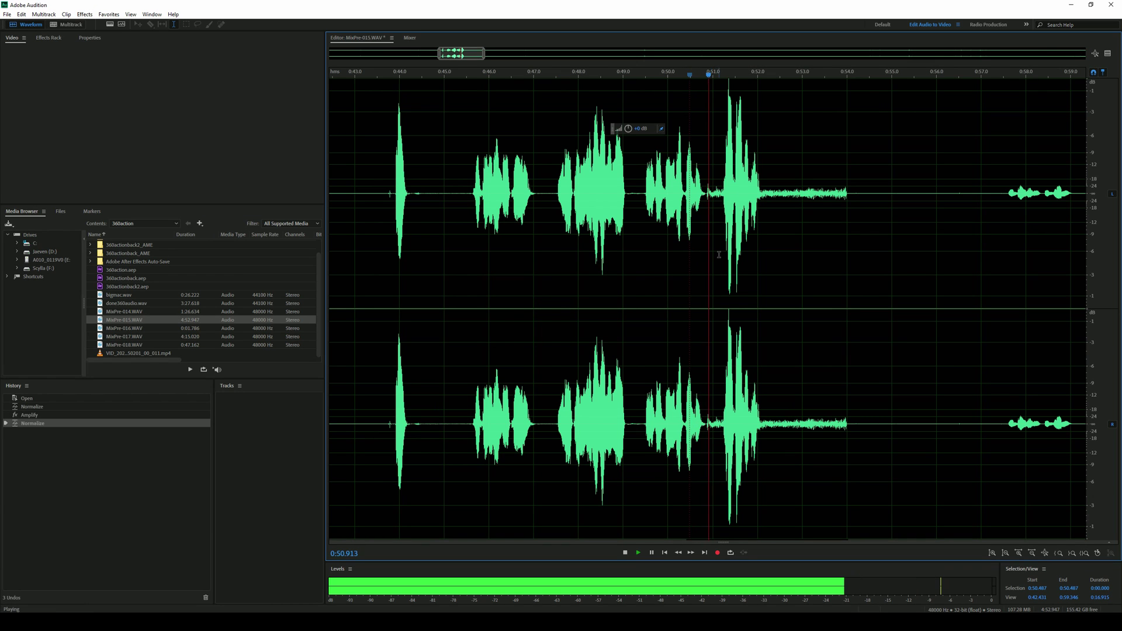
click(723, 211)
key(space)
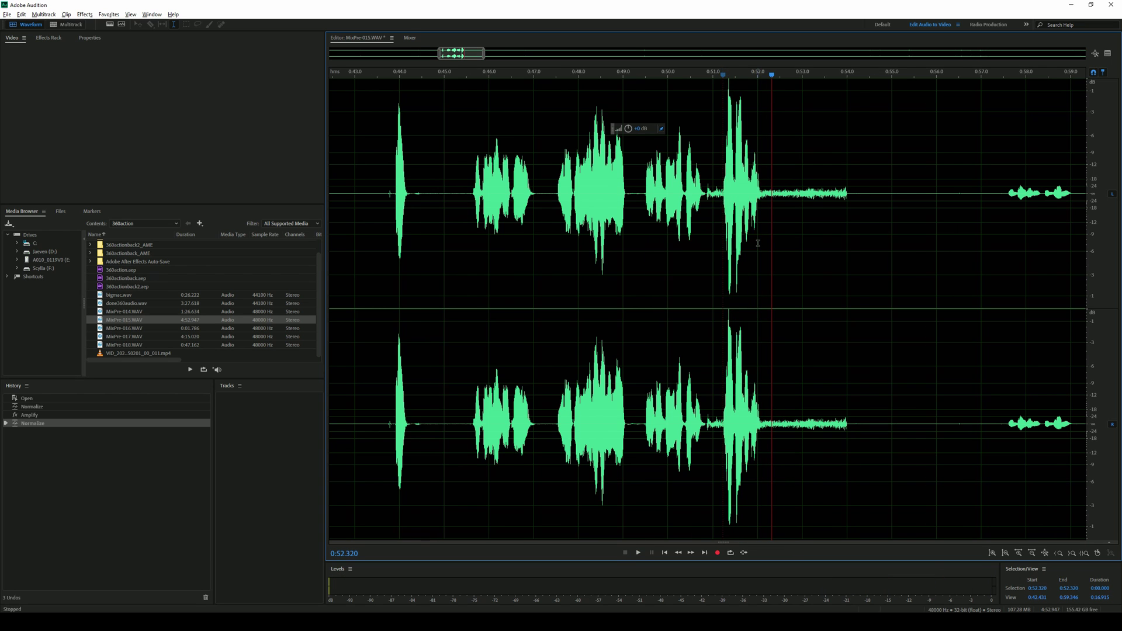
Step: Listen to the audio following the normalized passage, from about 0:56.3 and again from about 0:57.4
scroll(758, 244, down, 3)
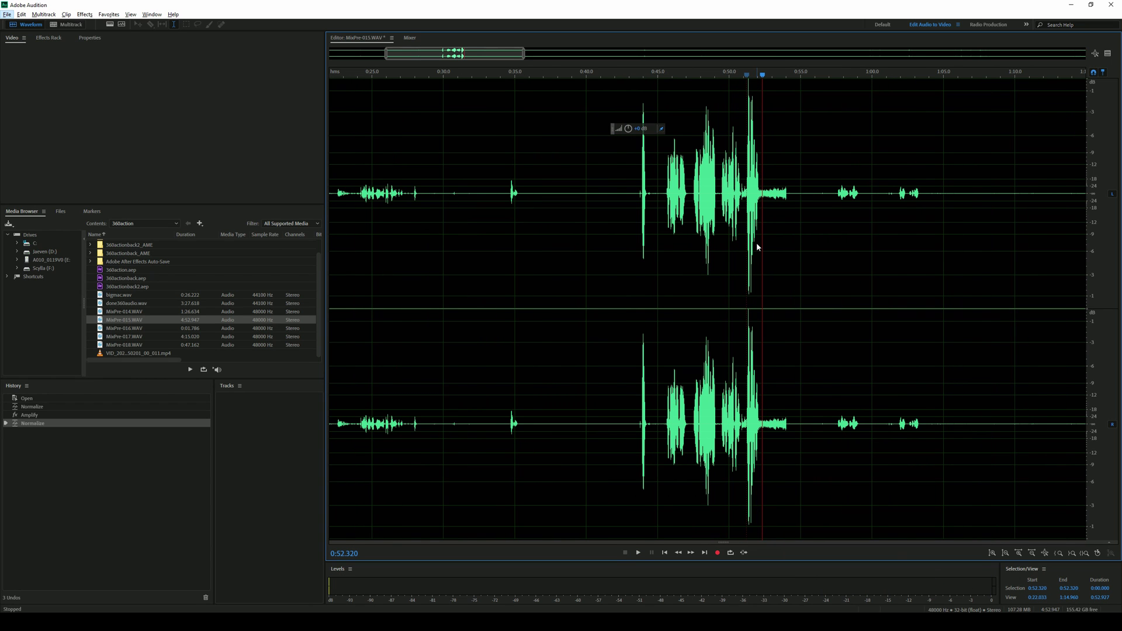
click(788, 81)
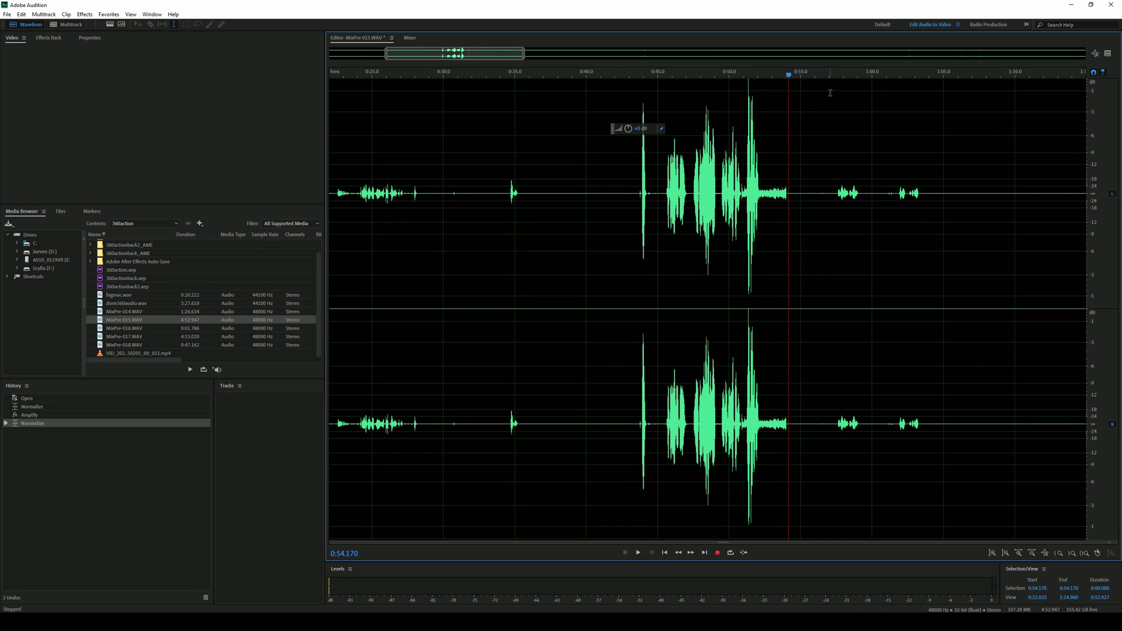
click(820, 77)
key(space)
key(space)
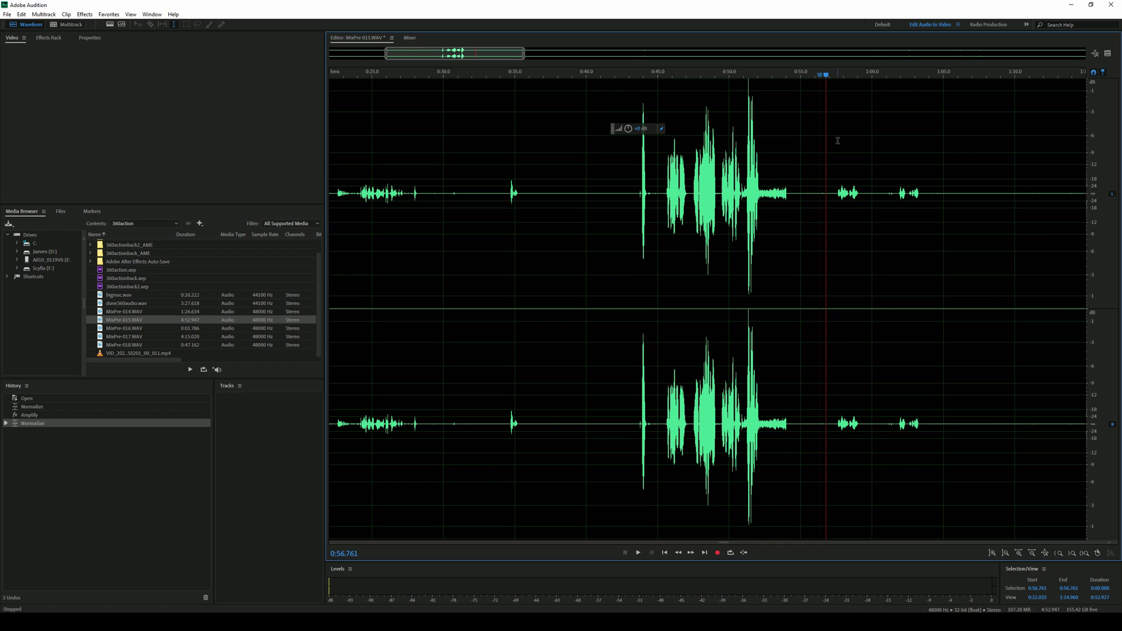
click(834, 96)
key(space)
key(space)
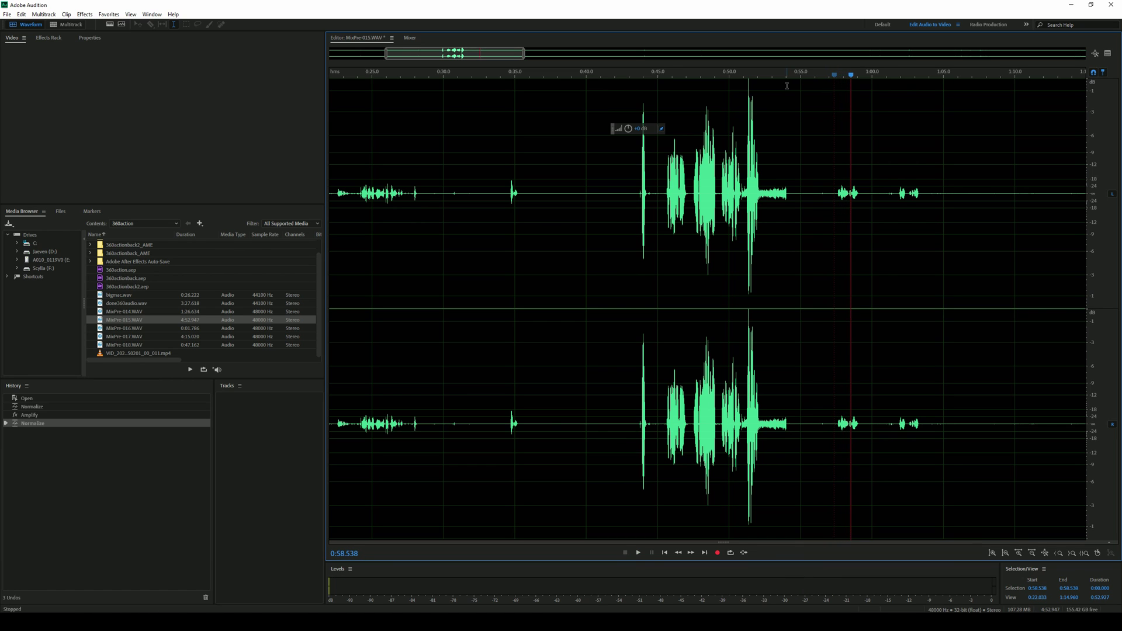
Step: Play the audio from the end of the normalized passage at about 0:54.0 to check for further quiet speech
click(793, 80)
drag(792, 79, 788, 80)
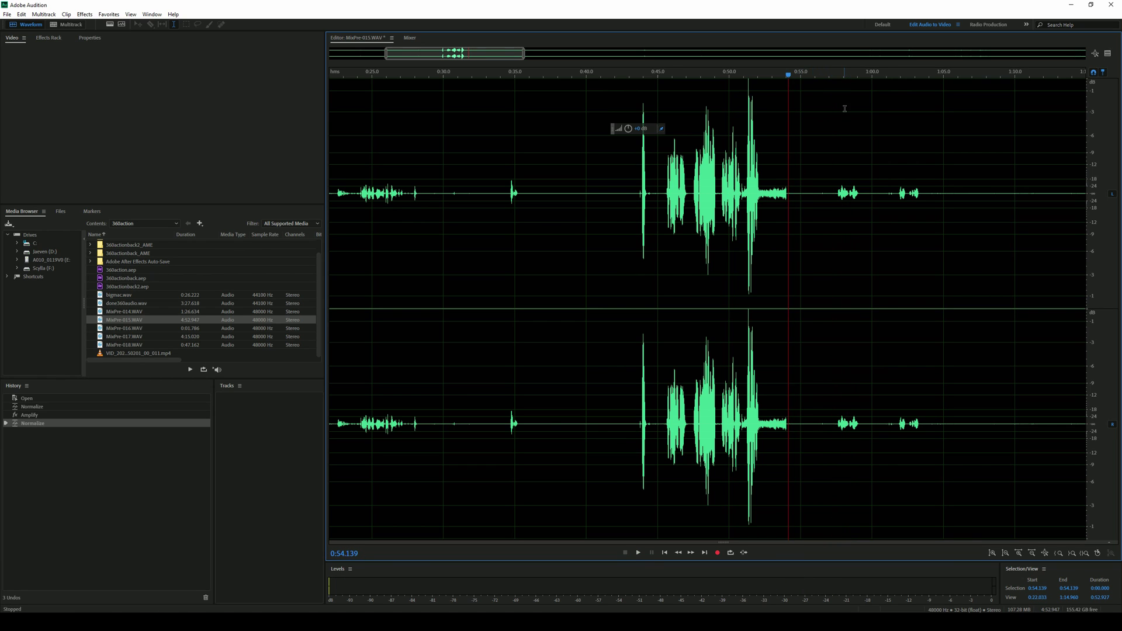
key(space)
key(space)
scroll(799, 221, up, 1)
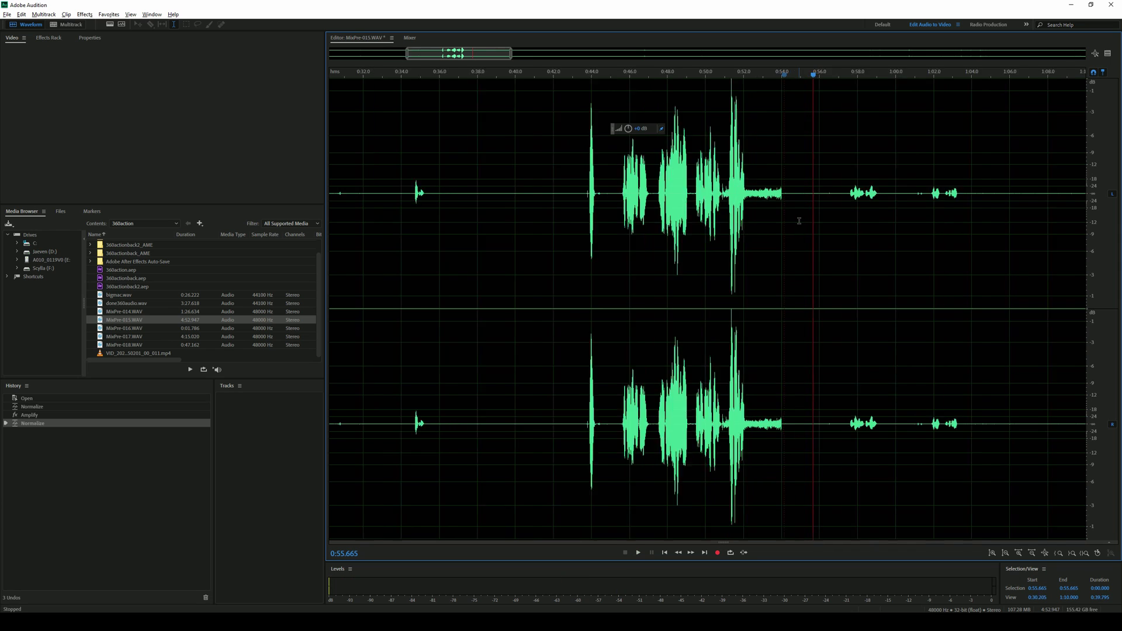
scroll(799, 221, up, 3)
click(727, 74)
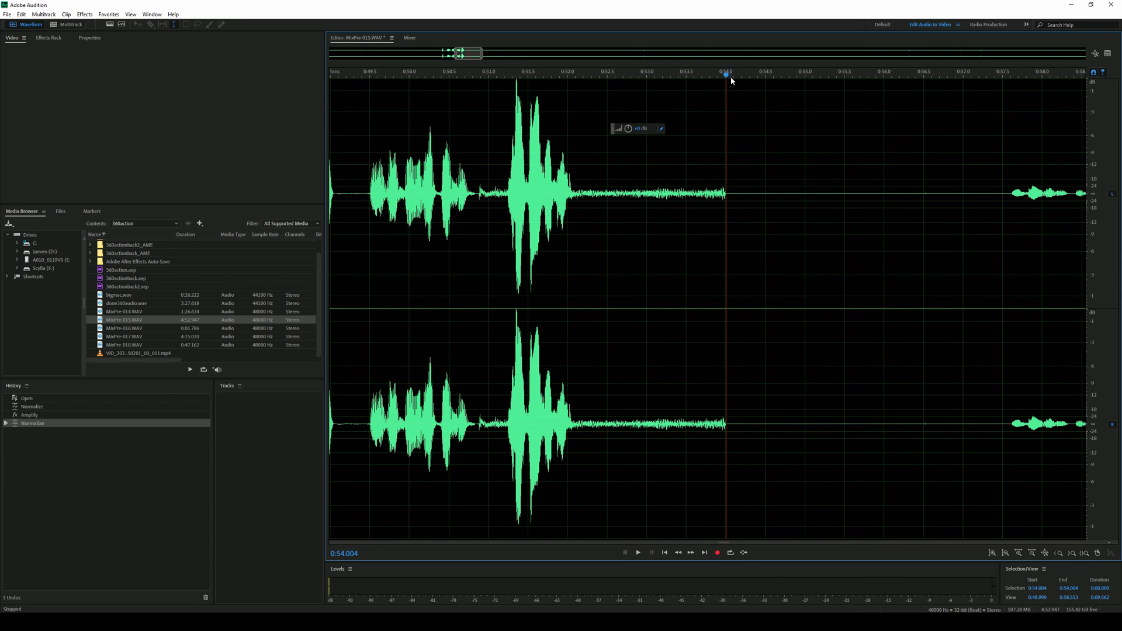
key(space)
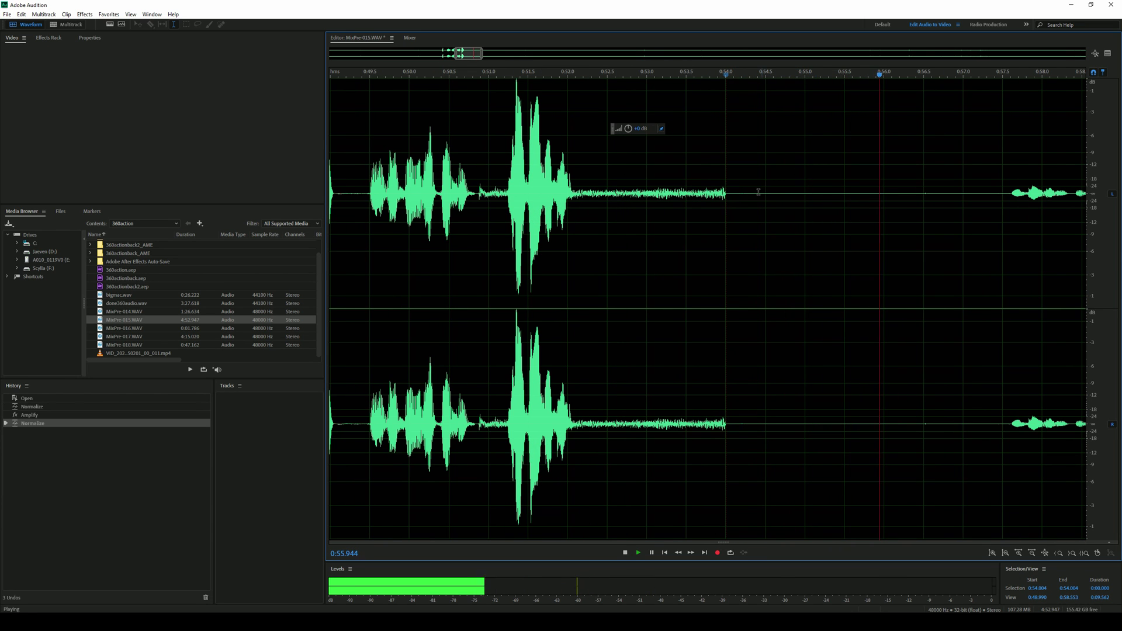
key(space)
Step: Normalize the next quiet passage from about 0:54.0 to 0:57.6 separately
drag(726, 198, 1010, 199)
click(66, 17)
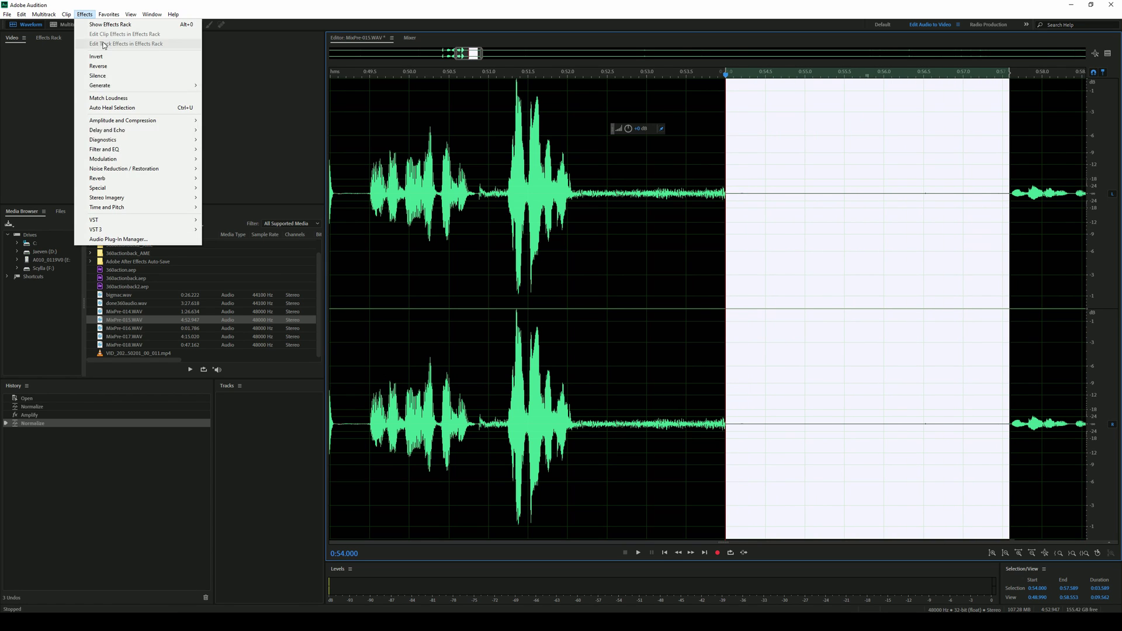
mouse_move(157, 121)
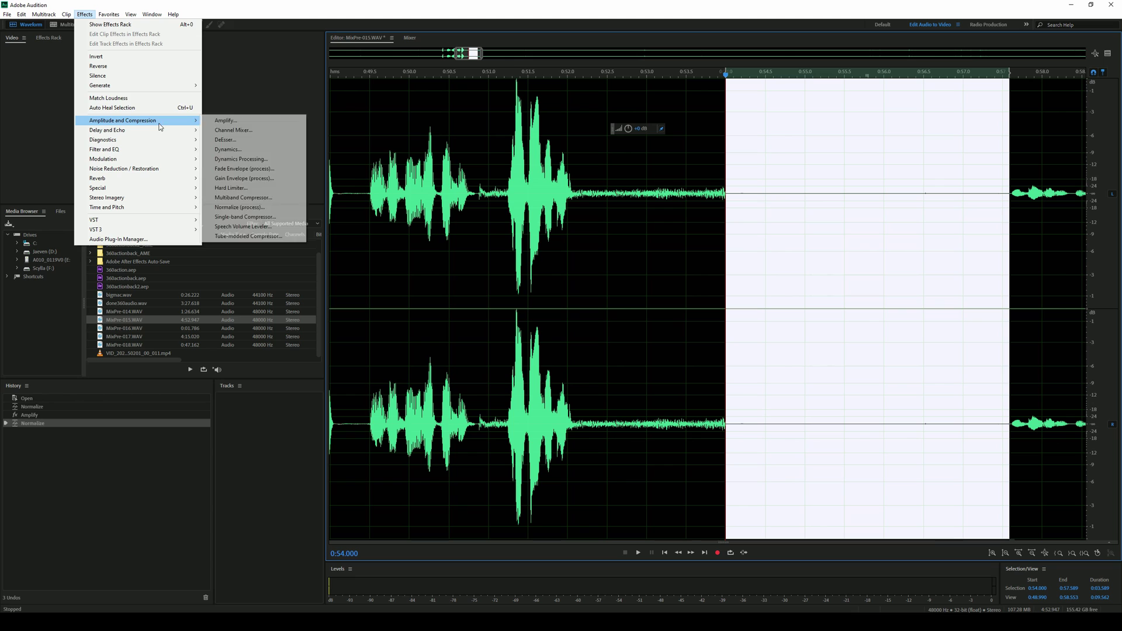
click(234, 207)
click(554, 334)
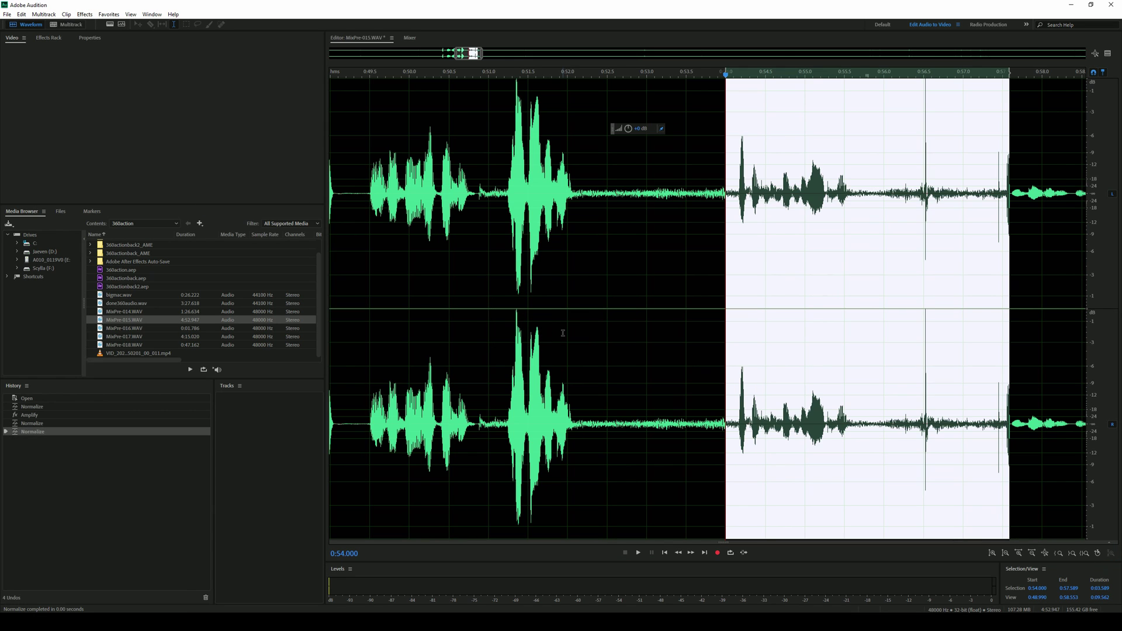
Step: Play back the transition from about 0:53.7 into the newly normalized passage and mark the start of its speech at about 0:54.2
click(714, 228)
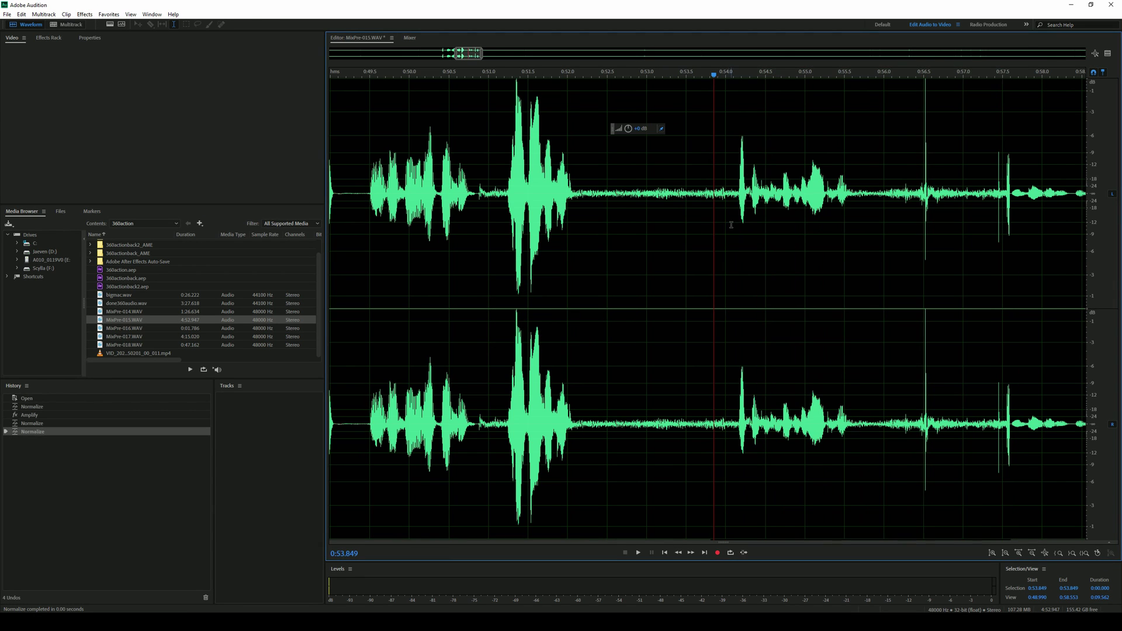
click(700, 217)
key(space)
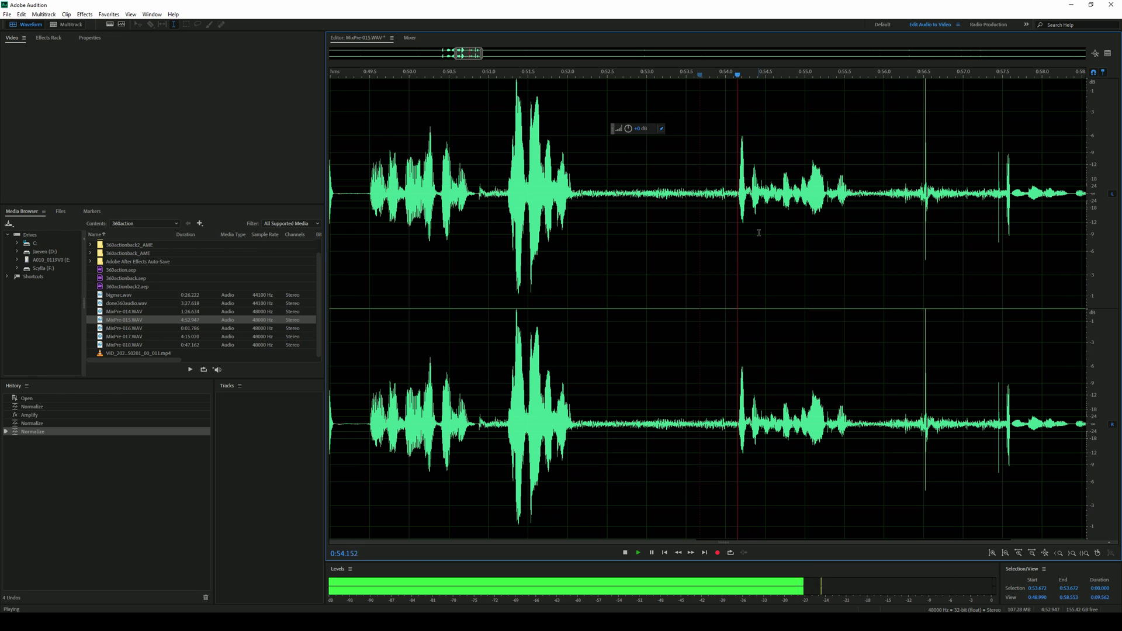
key(space)
click(739, 218)
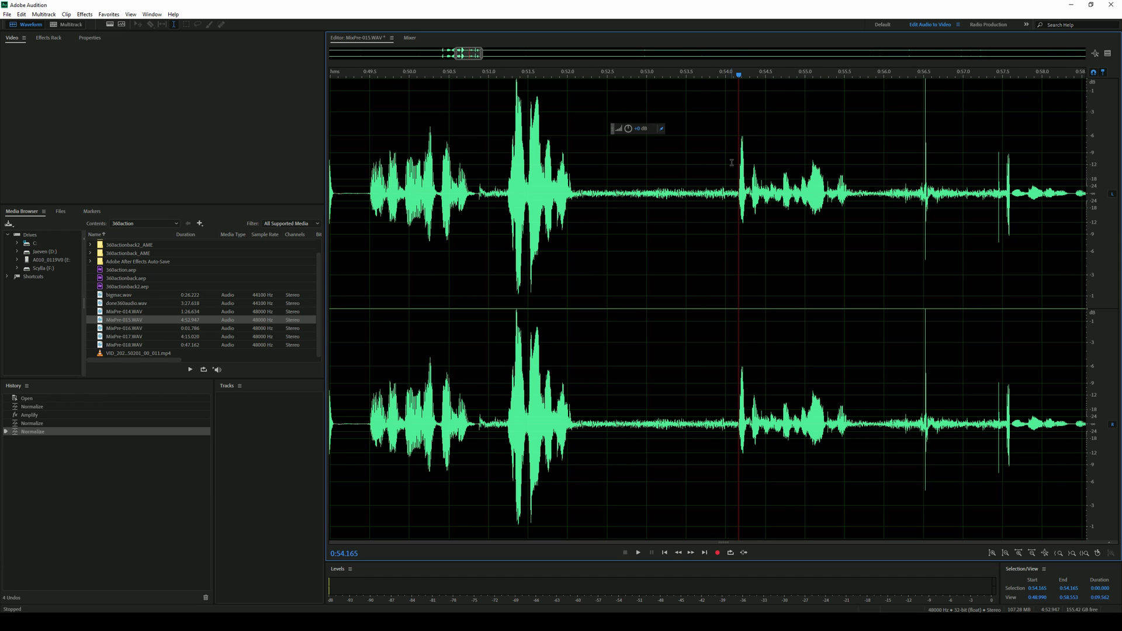
Step: Select the speech from about 0:54.2 to 0:56.0 and play it back, then compare it with the surrounding passages
click(733, 77)
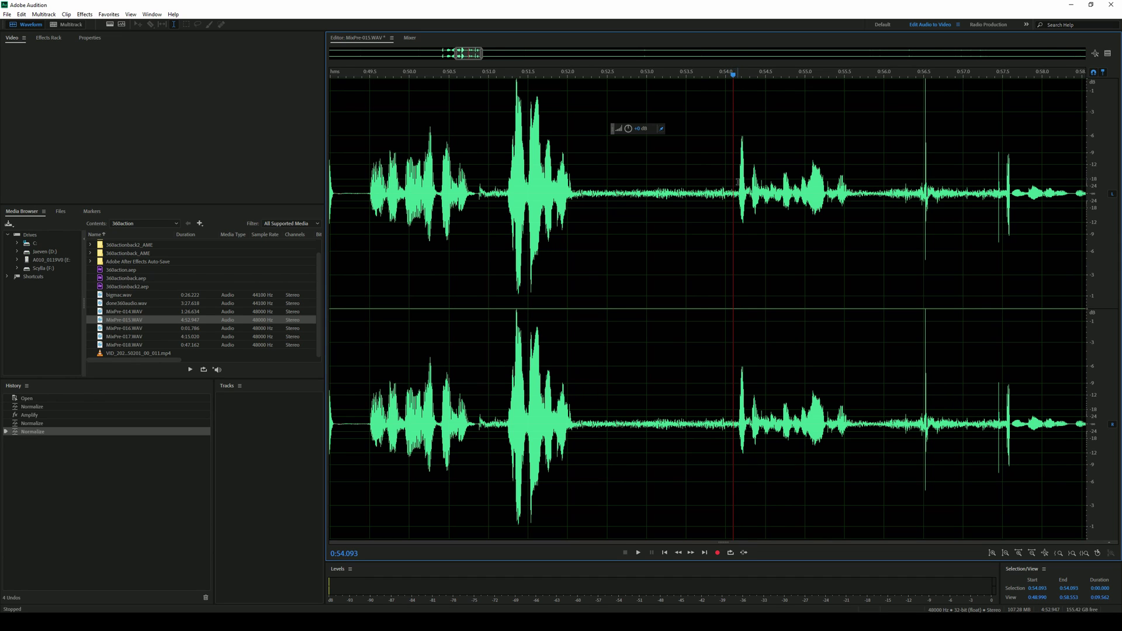
drag(739, 180, 884, 180)
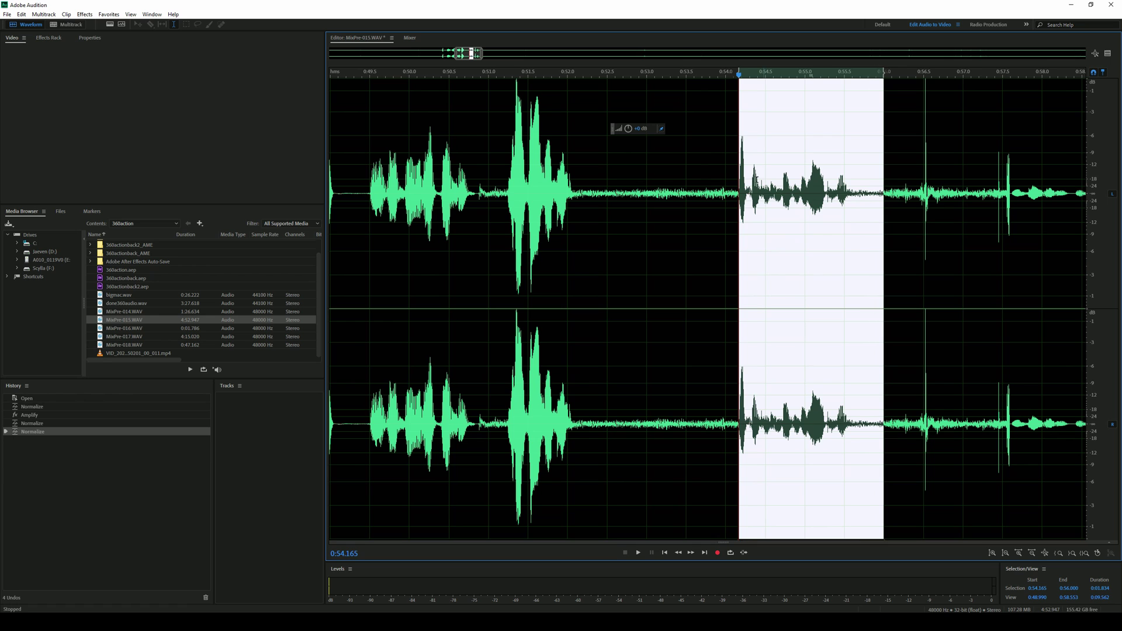
key(space)
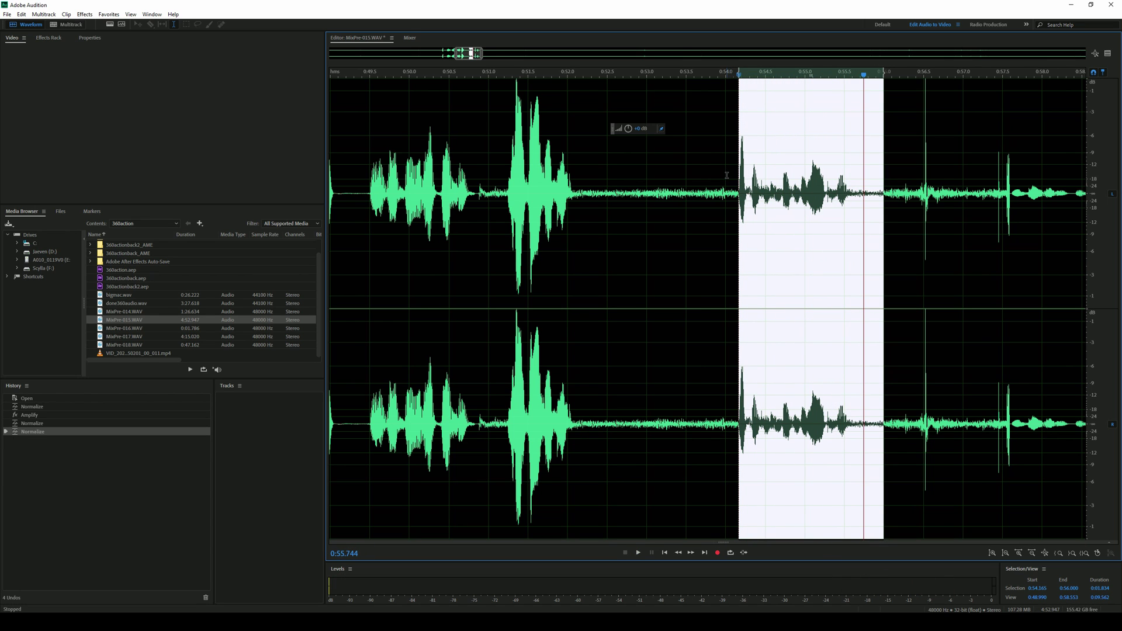
click(690, 235)
scroll(689, 239, down, 5)
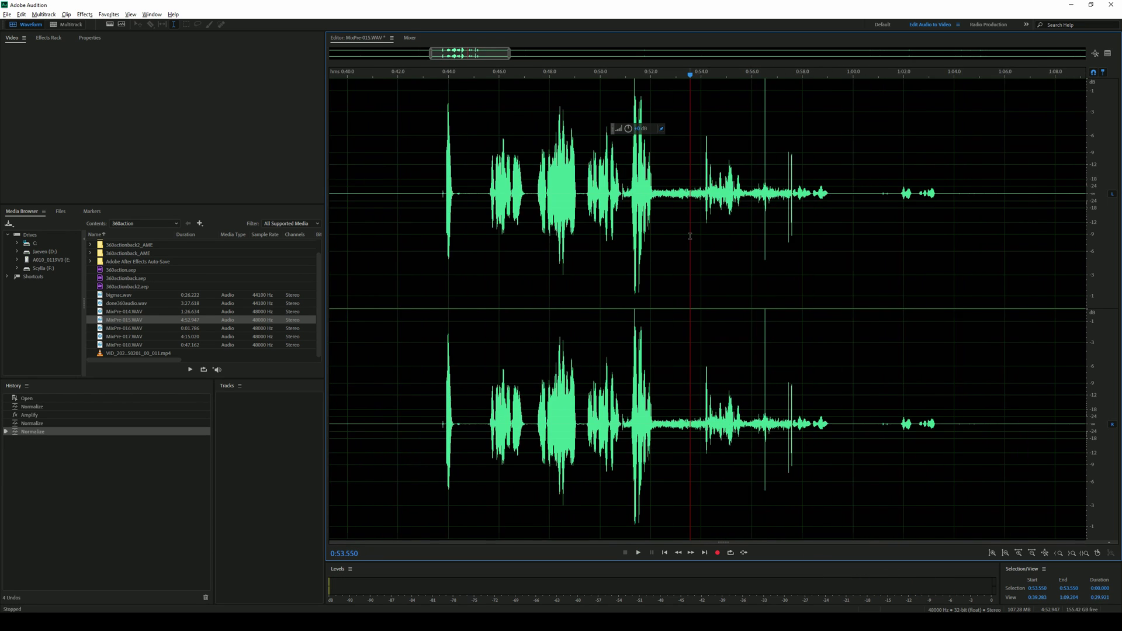